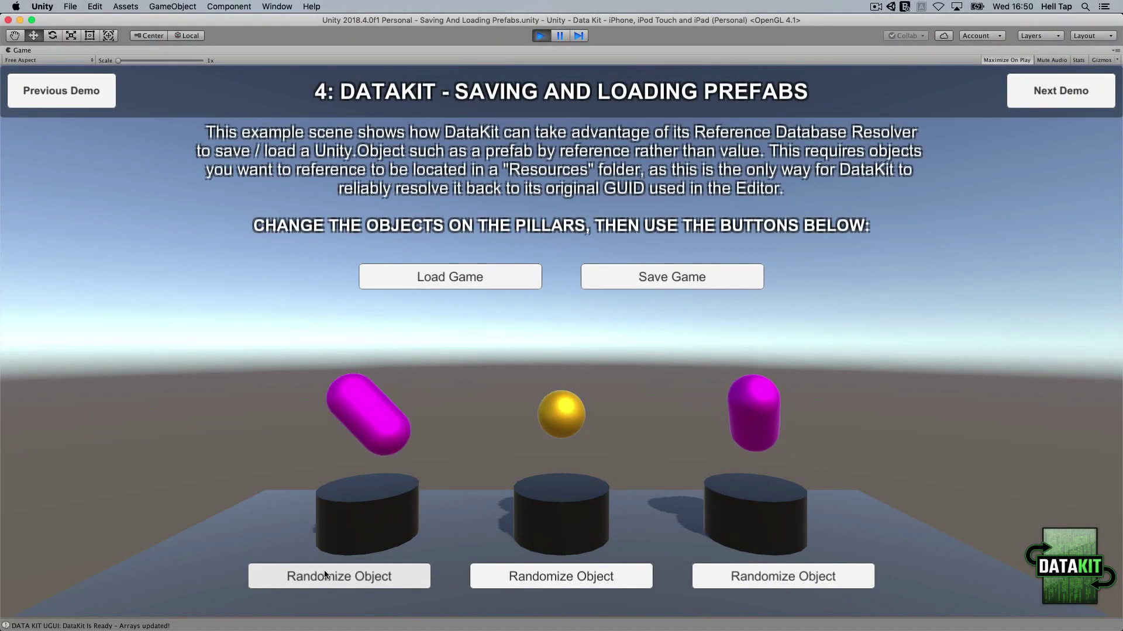
left_click(325, 576)
Turn the pillar objects into gold spheres and save them as save point 'Golden Spheres'
left_click(772, 581)
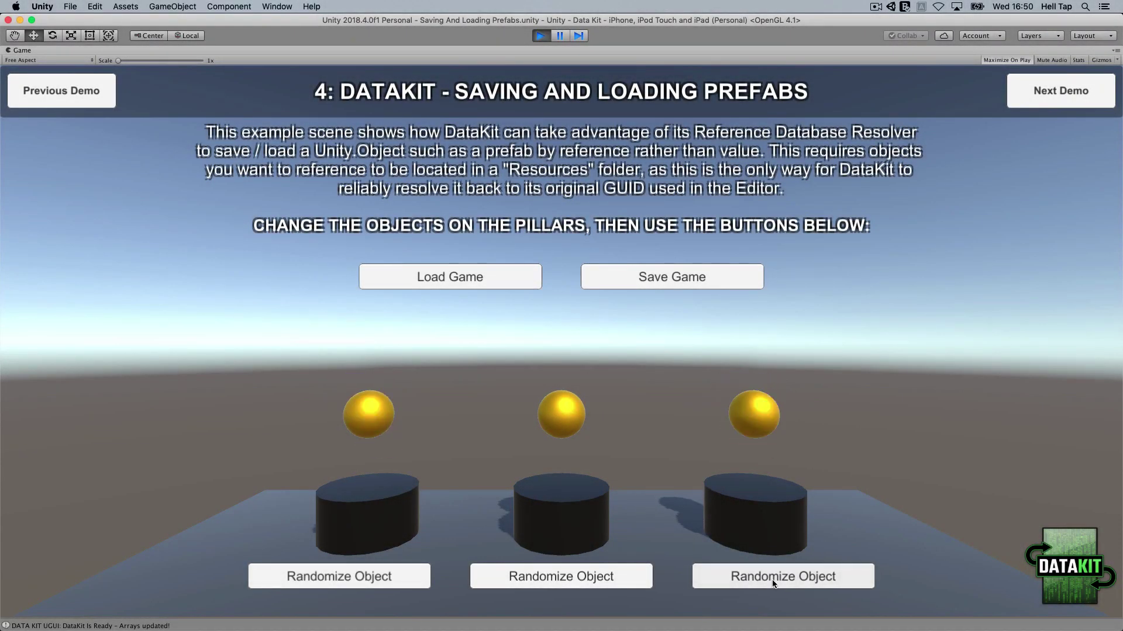
left_click(682, 280)
left_click(359, 535)
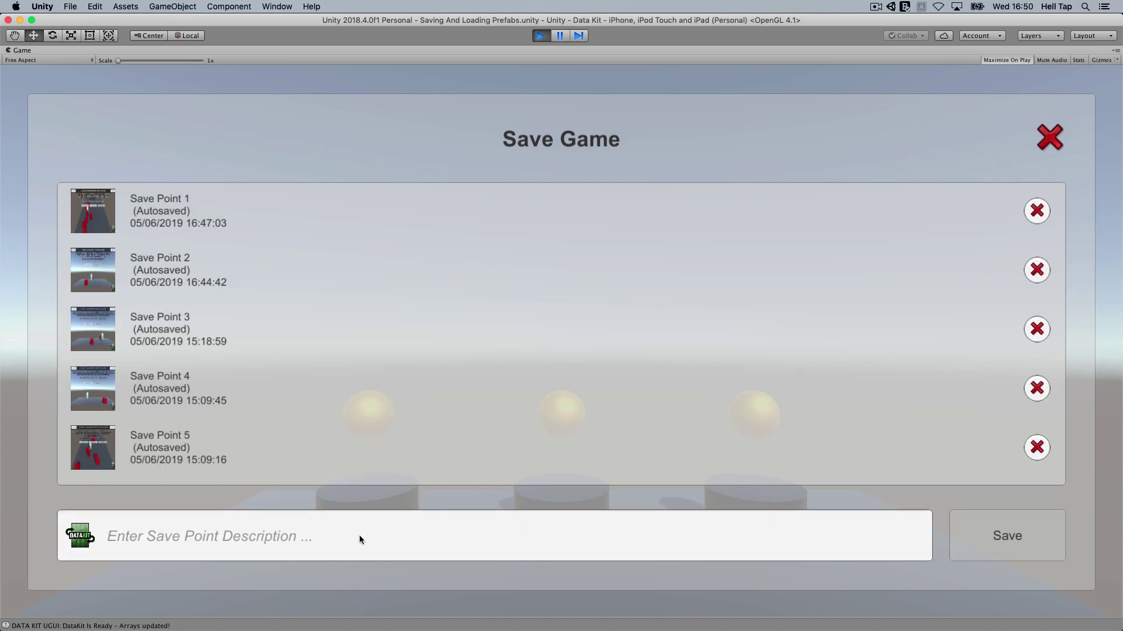
type("Golden ")
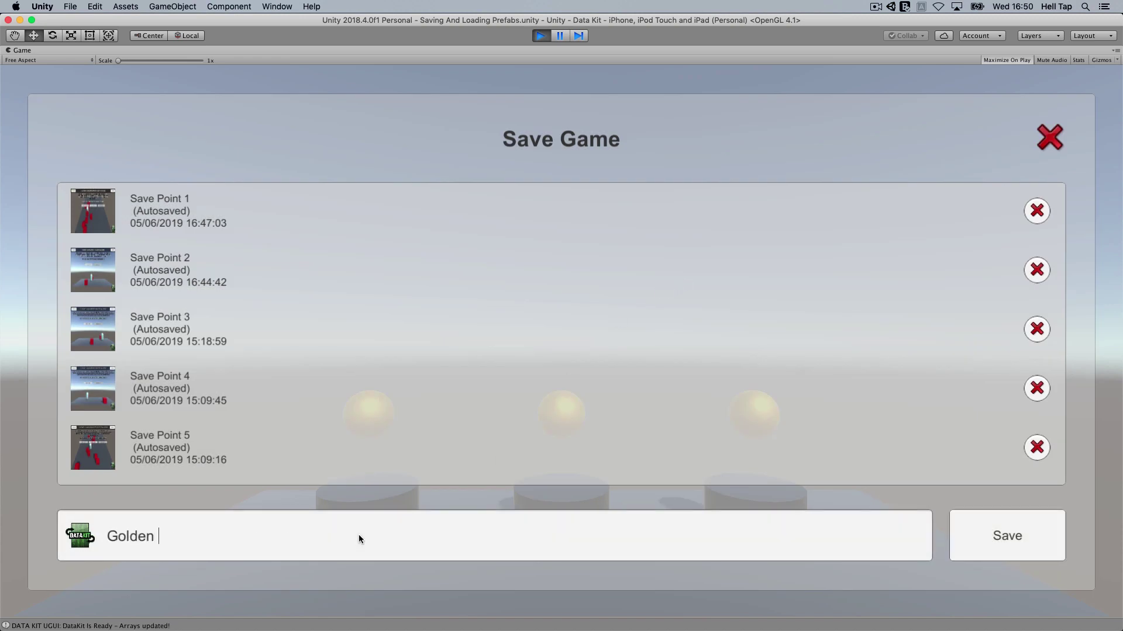
type("Spheres")
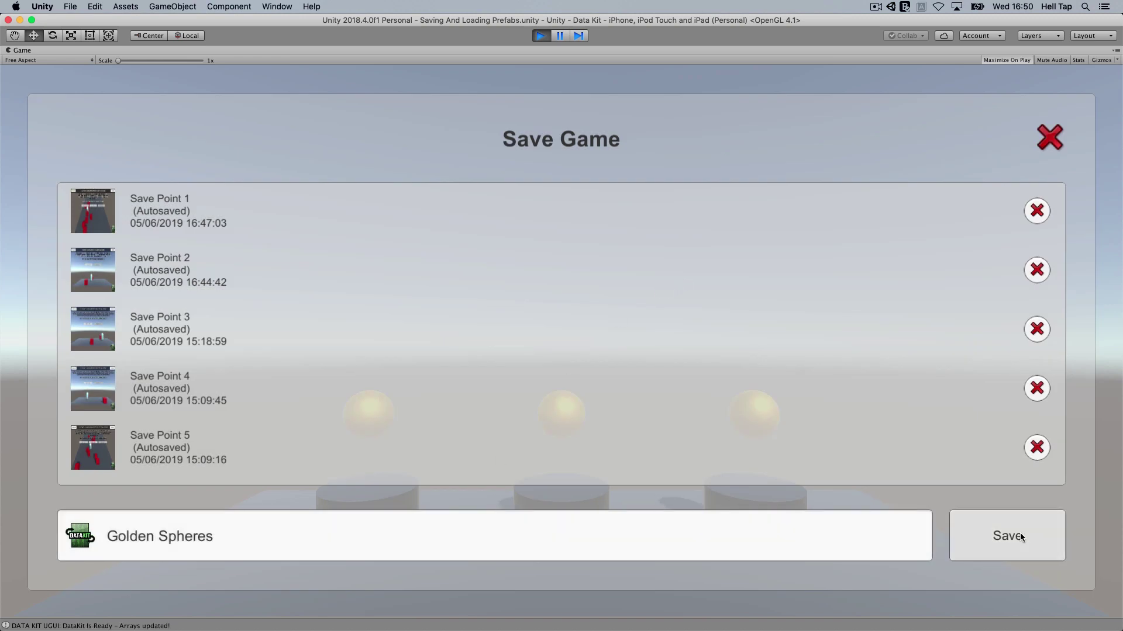
left_click(1020, 532)
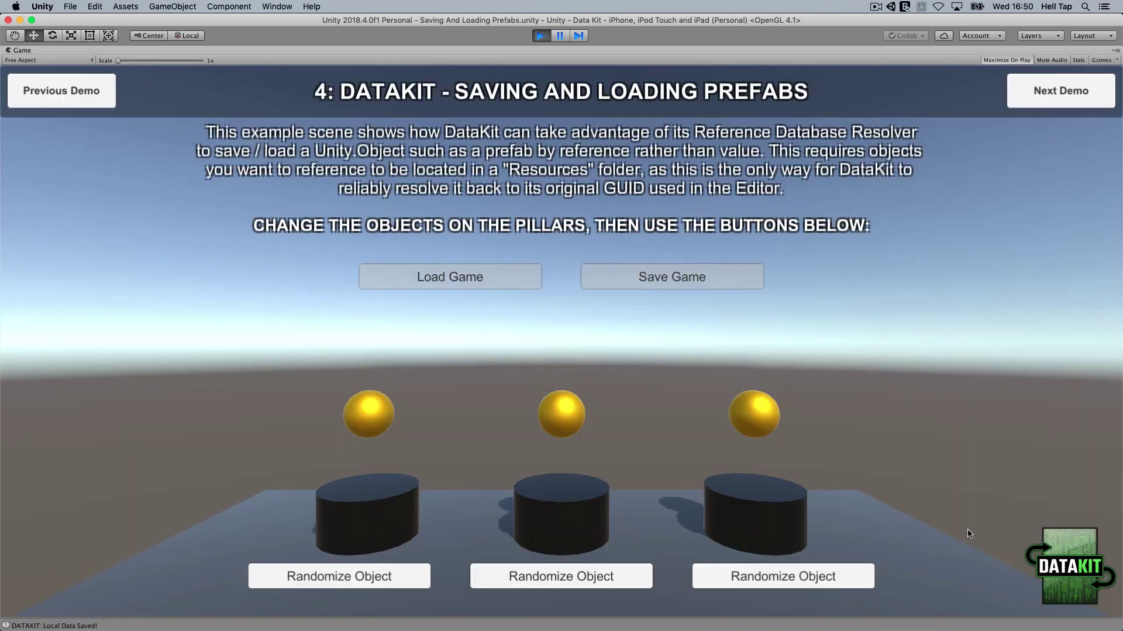
Randomize all three pillar objects, then load the Golden Spheres save point to restore them
left_click(390, 581)
left_click(585, 578)
left_click(728, 573)
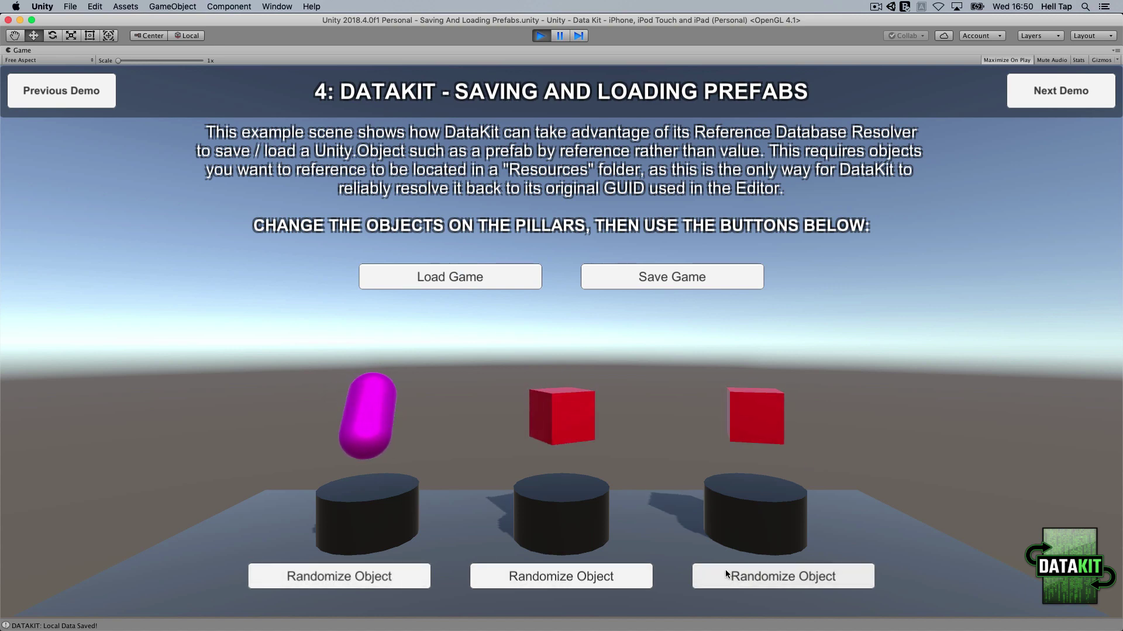
left_click(421, 284)
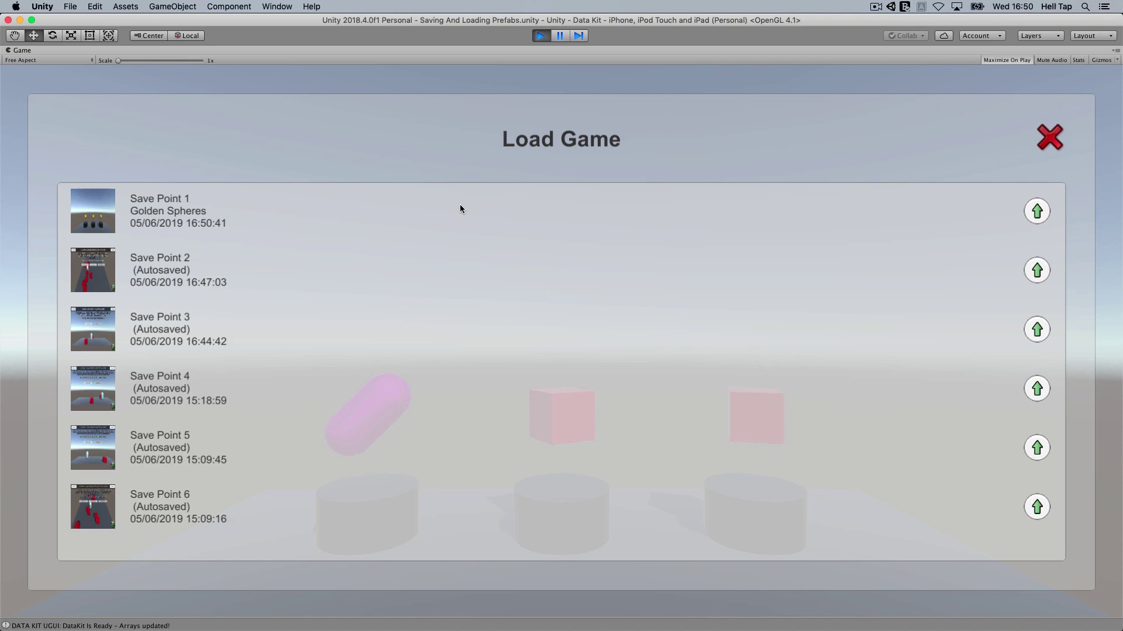
left_click(1037, 210)
left_click(746, 369)
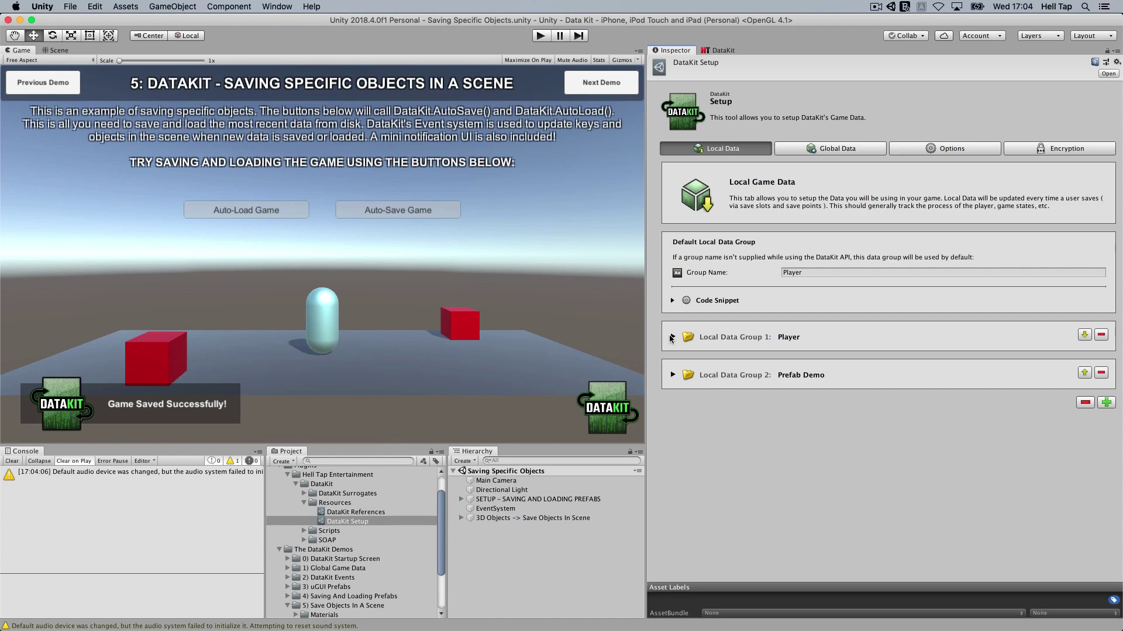
In the Player group, add a new Gold key of type Integer, starting at 0
left_click(672, 338)
scroll(673, 362, "down", 2)
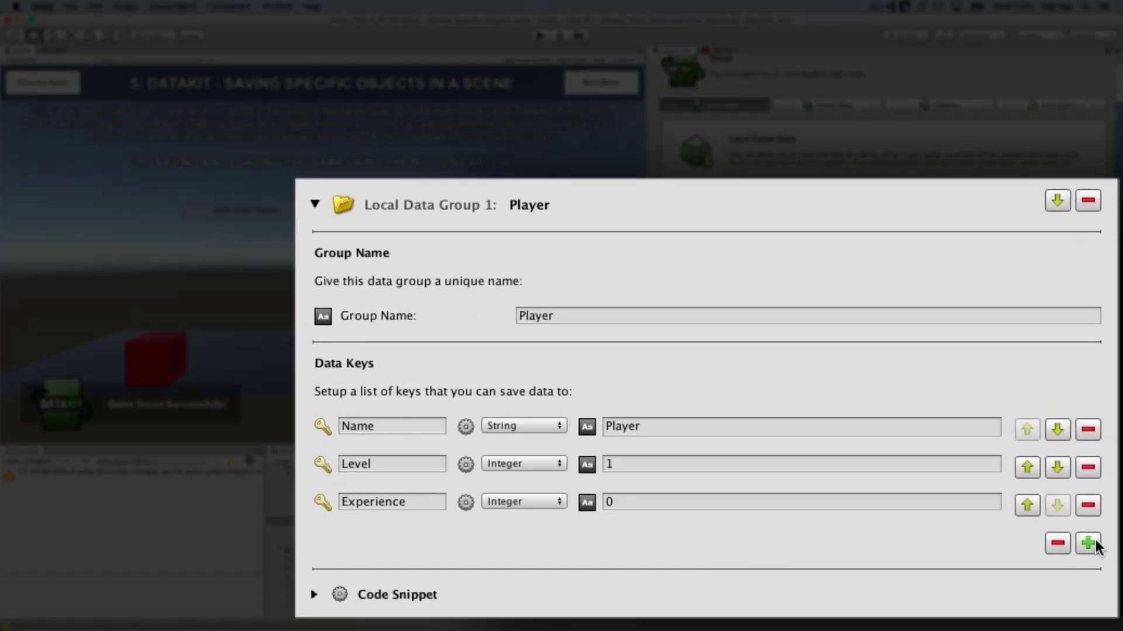
left_click(1088, 544)
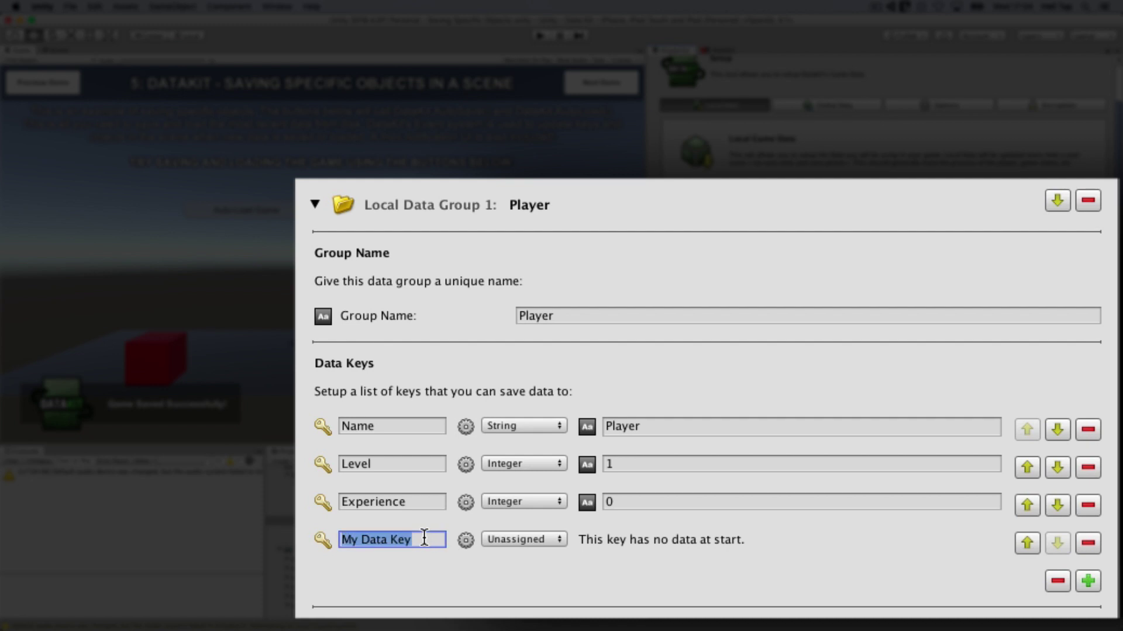
left_click(544, 539)
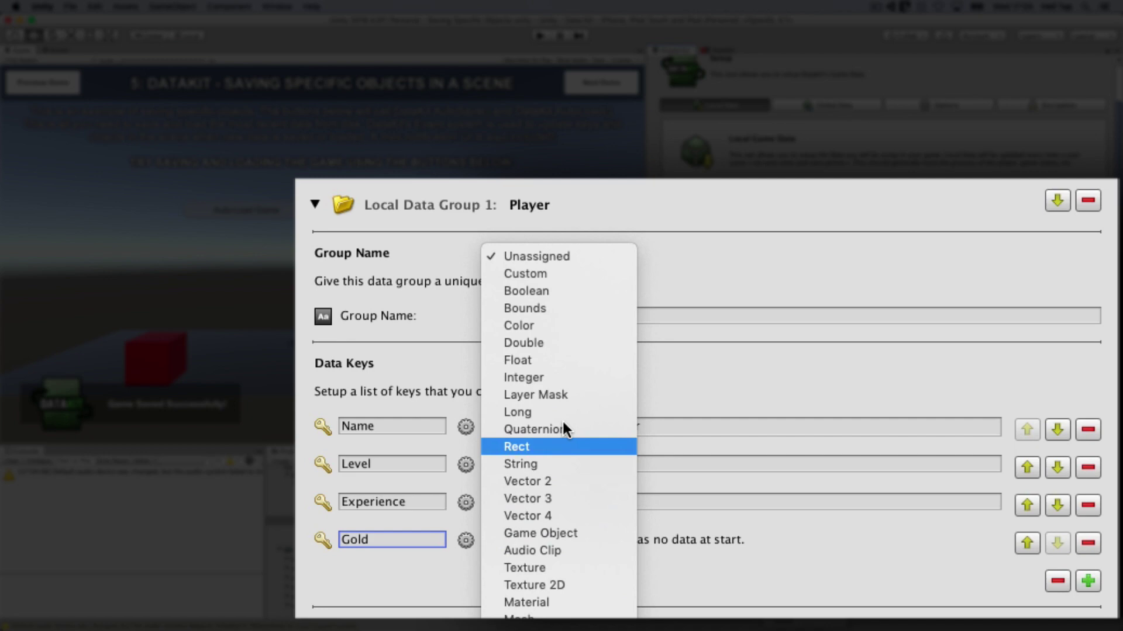
left_click(571, 379)
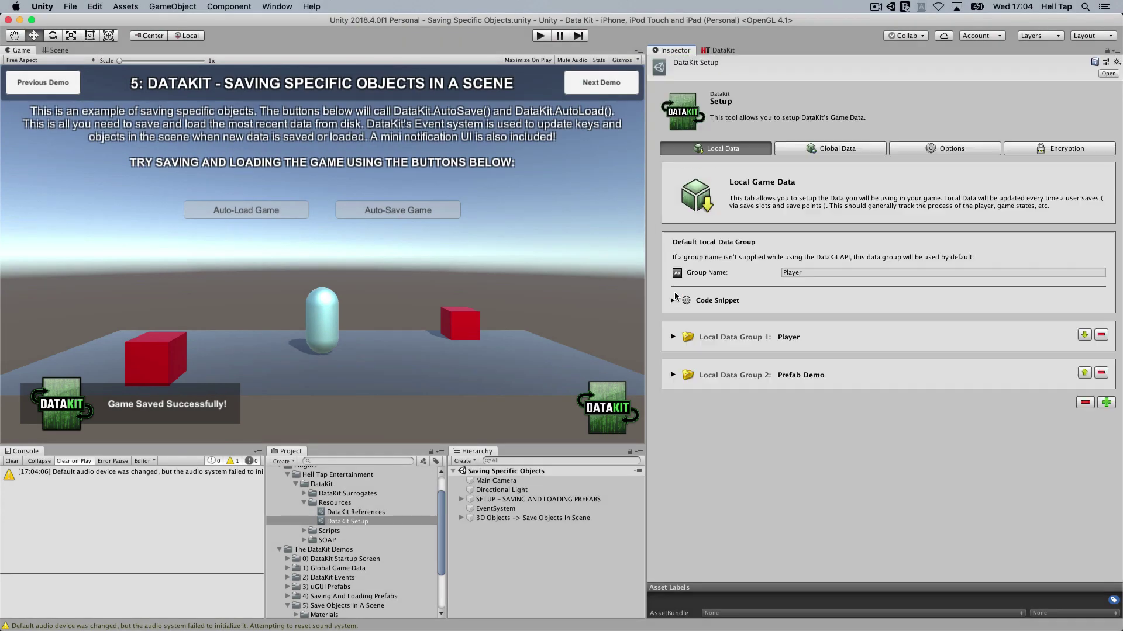
Switch to Global Data and scroll to the Game Settings group and its keys
left_click(831, 149)
scroll(779, 365, "down", 5)
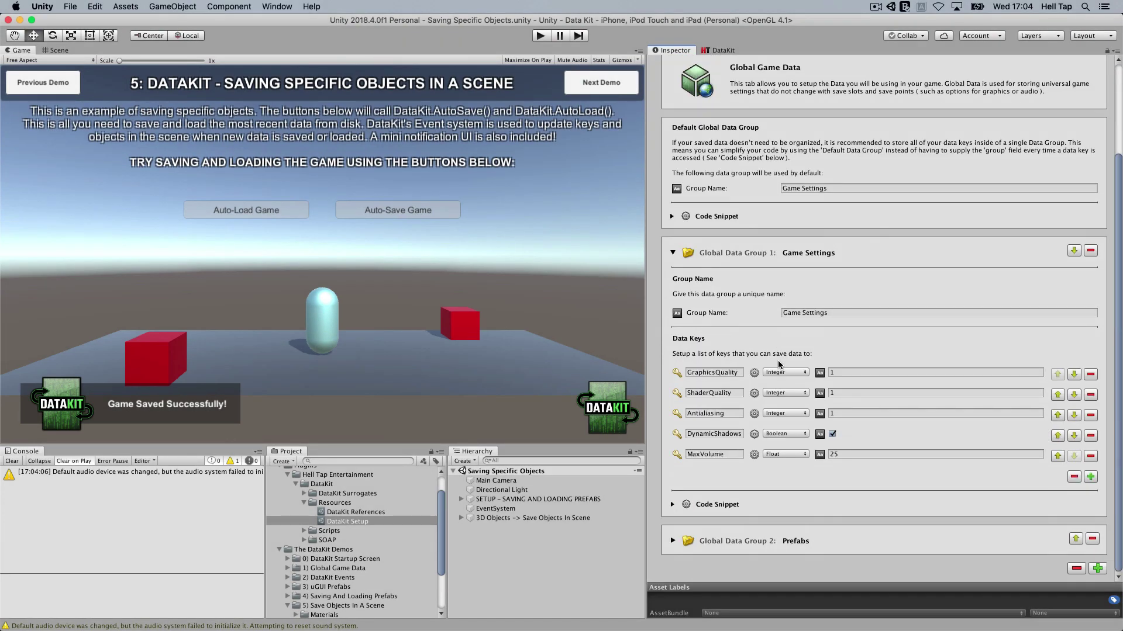
scroll(1024, 527, "up", 5)
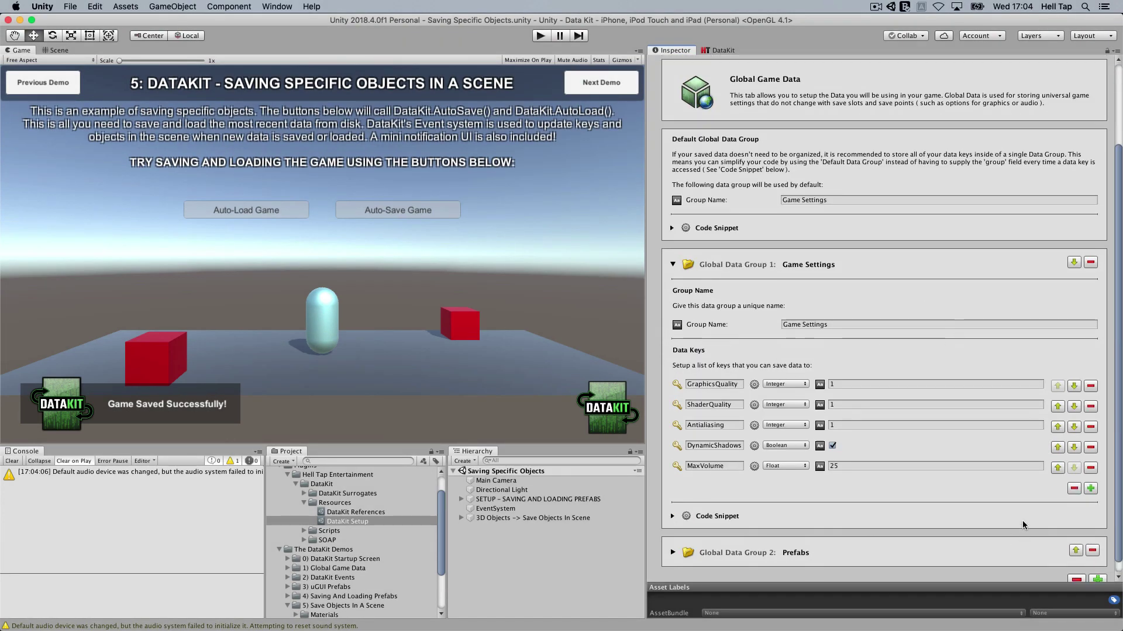
scroll(1024, 526, "down", 5)
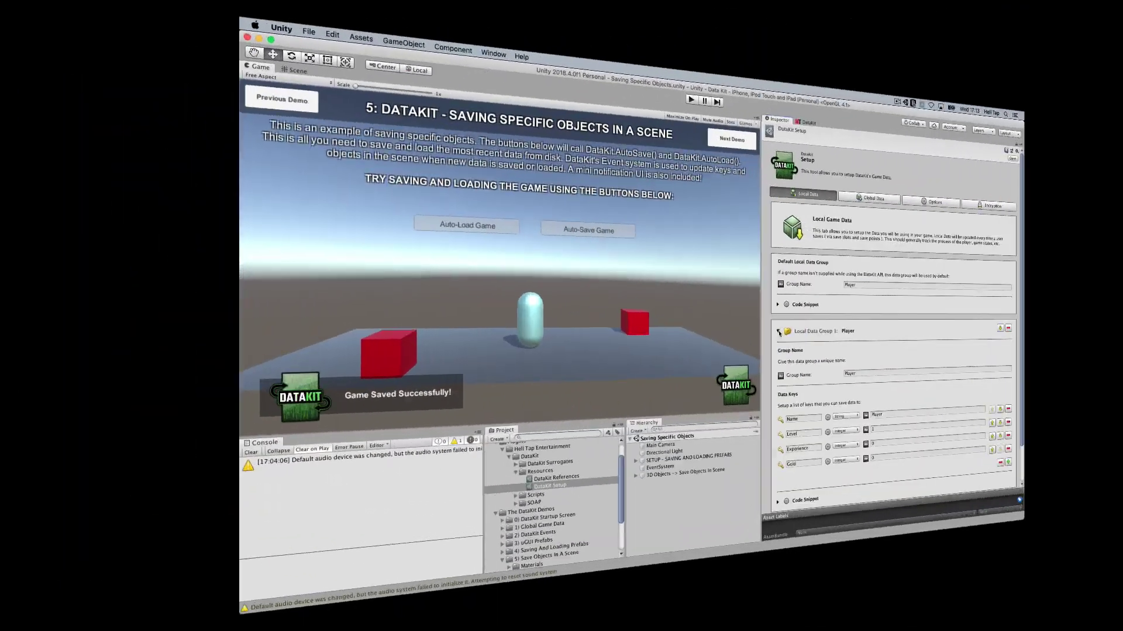
Add a third local data group, My New Group, containing one new key
scroll(689, 517, "down", 5)
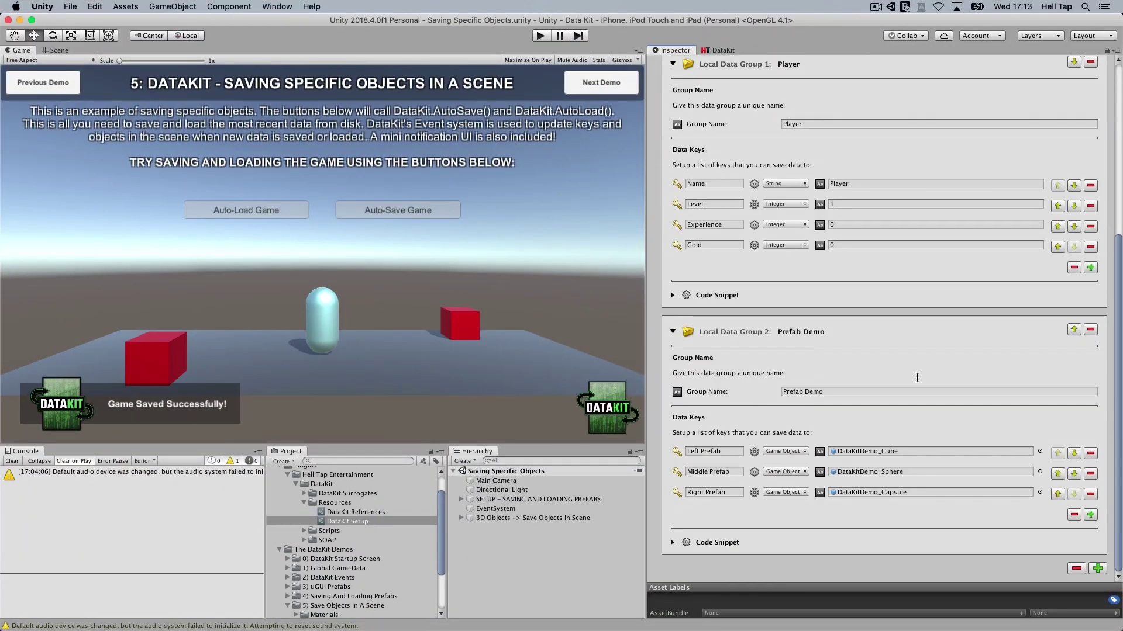
left_click(1098, 568)
scroll(855, 483, "down", 4)
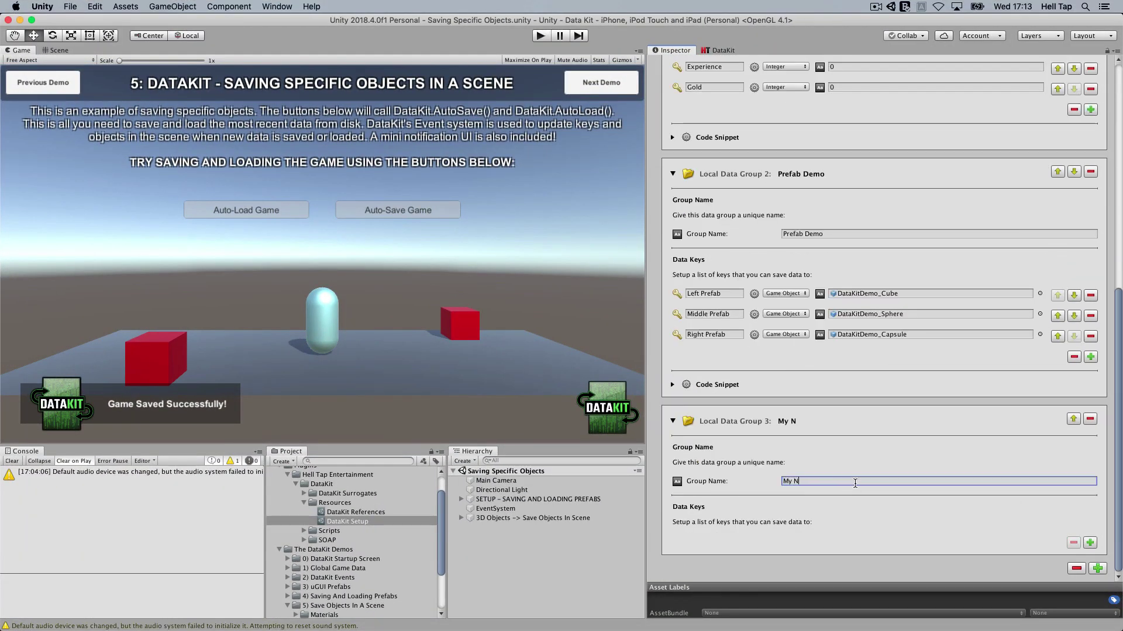
left_click(1090, 543)
scroll(689, 493, "down", 2)
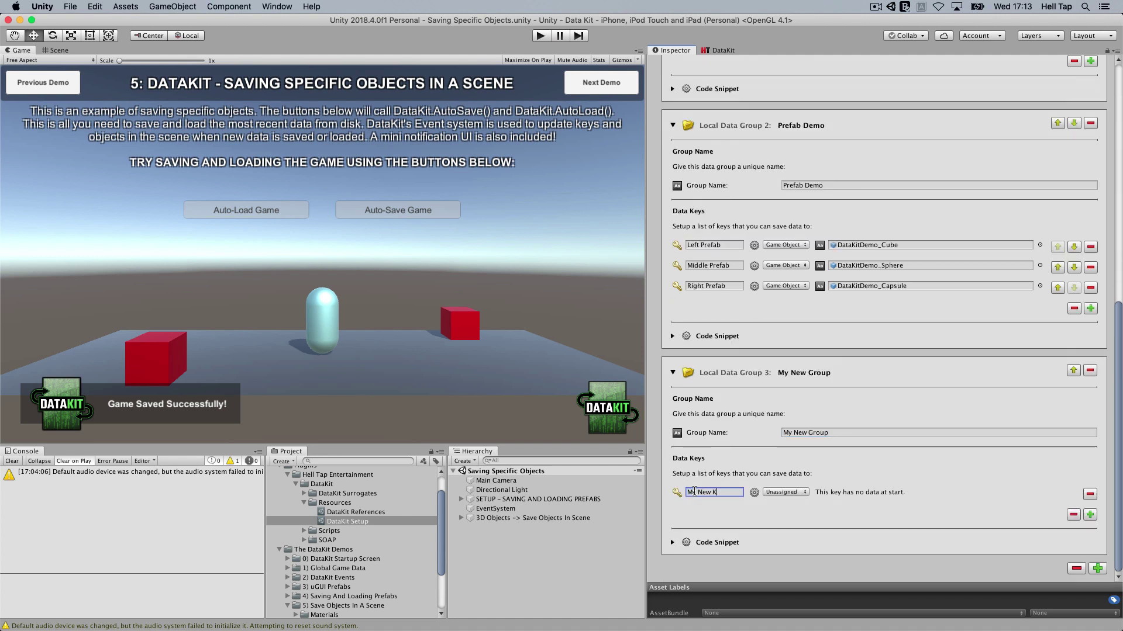
Make the new key a Color type and set its value to green
left_click(794, 492)
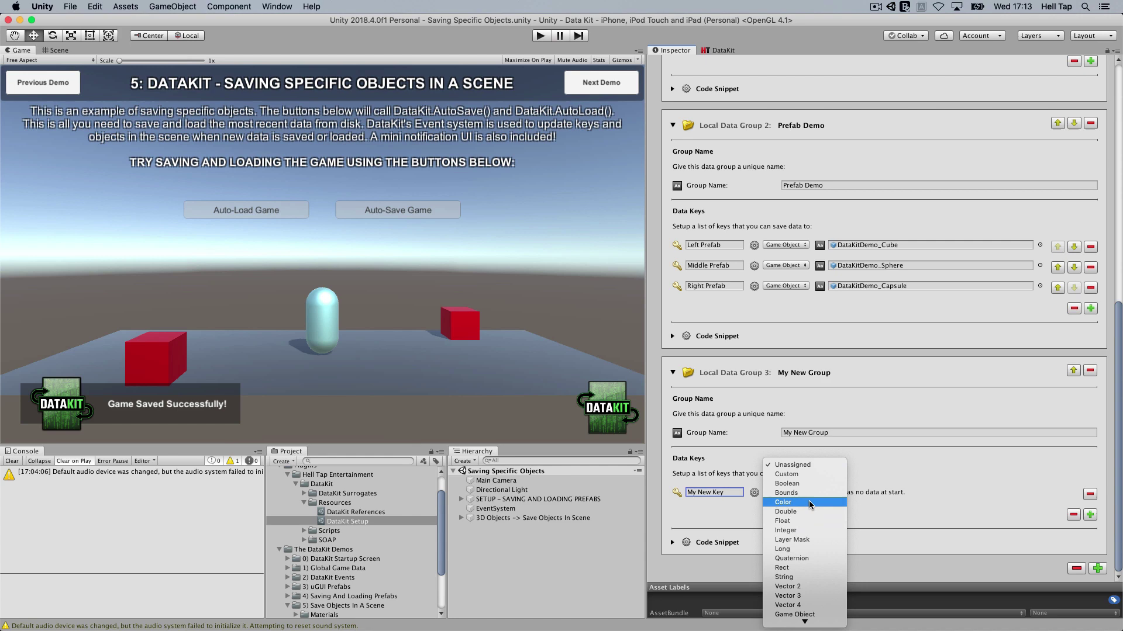
left_click(808, 500)
left_click(868, 493)
left_click_drag(101, 22, 748, 270)
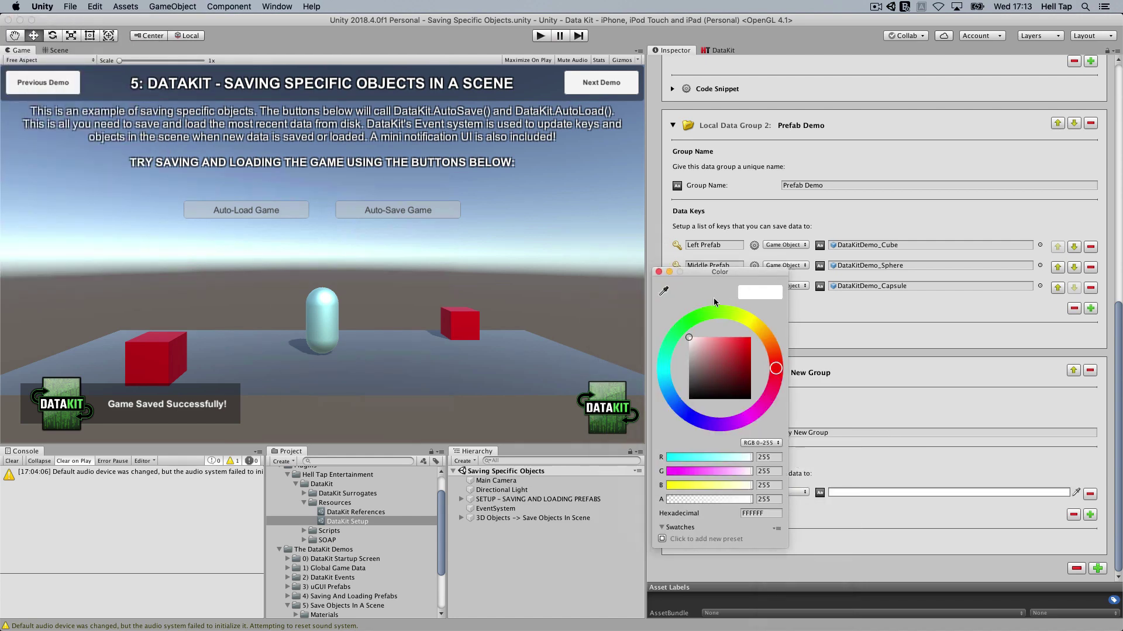
left_click(713, 297)
left_click(728, 346)
left_click(655, 271)
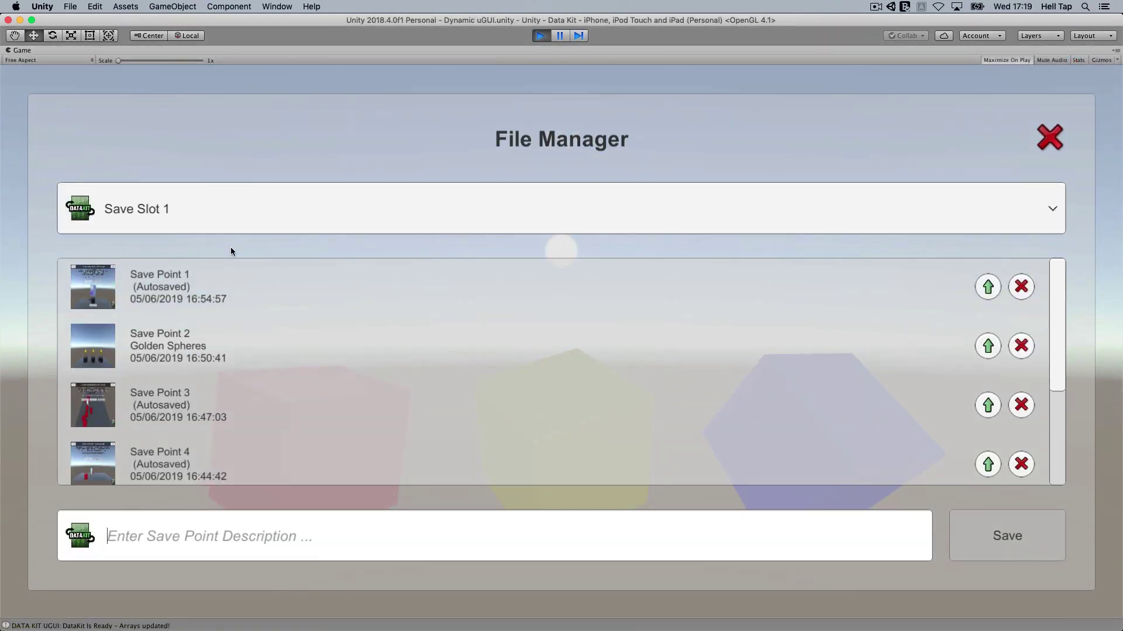
Save a save point described 'Save Slot 2, Save Point 1' in Save Slot 2
left_click(234, 225)
left_click(253, 263)
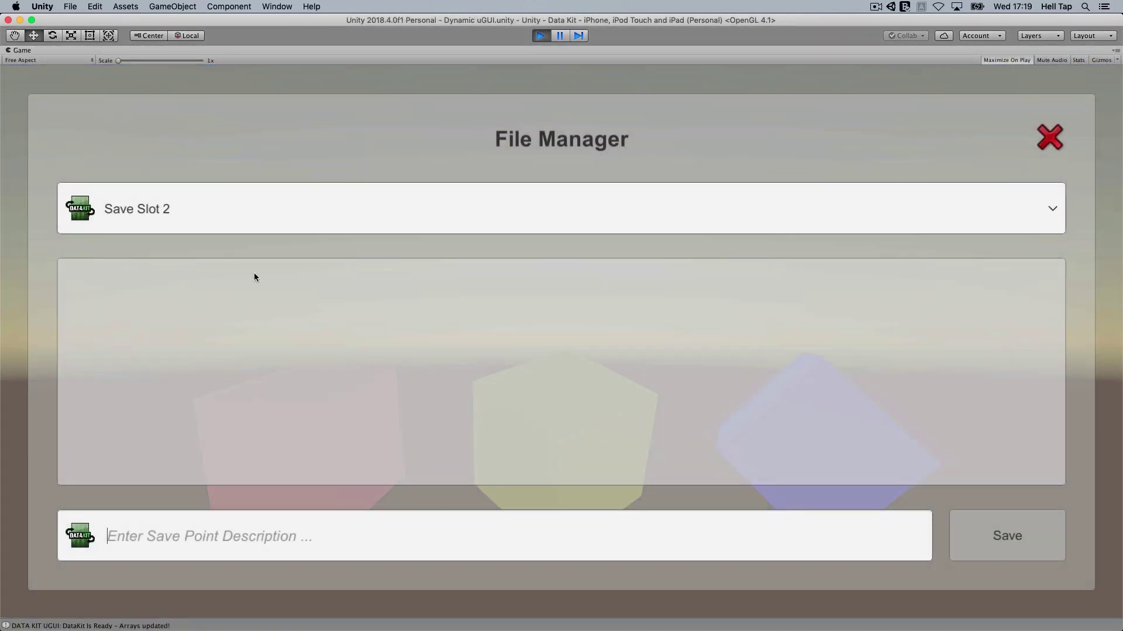
left_click(276, 546)
type("Save Slot 2, Save Point 1")
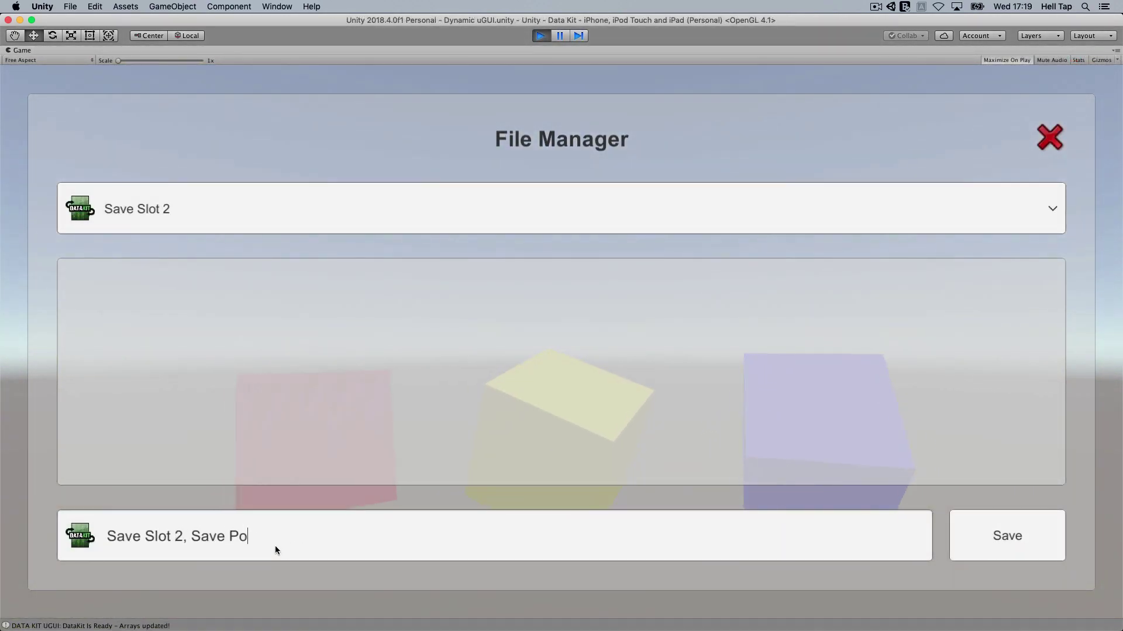
left_click(1006, 535)
Save a save point described 'Another Save Slot' in Save Slot 3
left_click(296, 220)
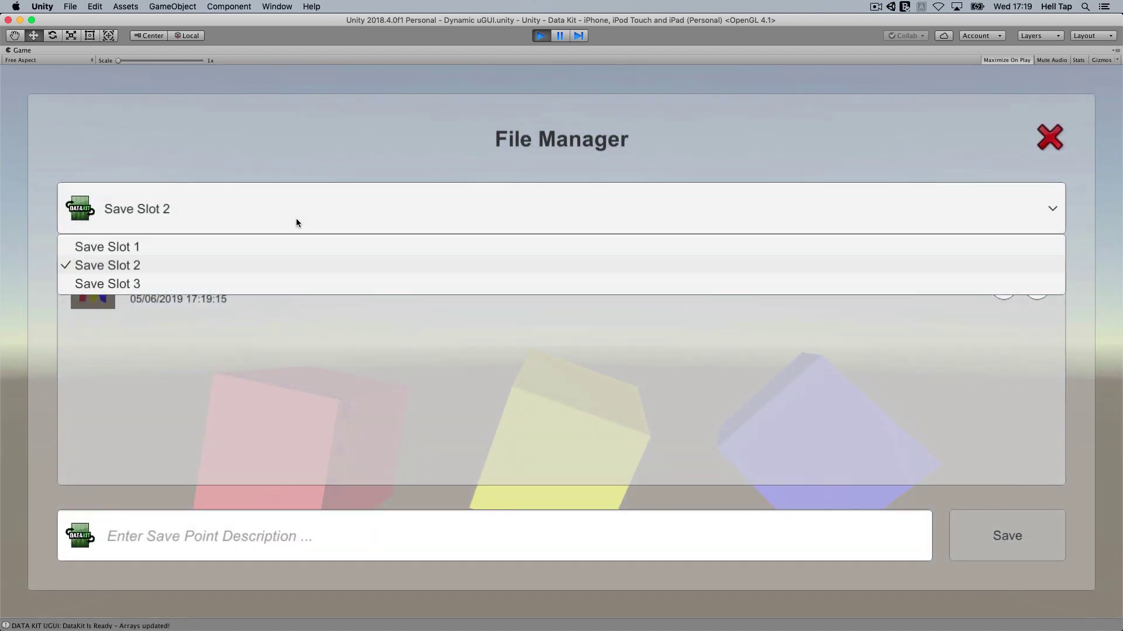
left_click(277, 283)
left_click(236, 530)
type("Anoth")
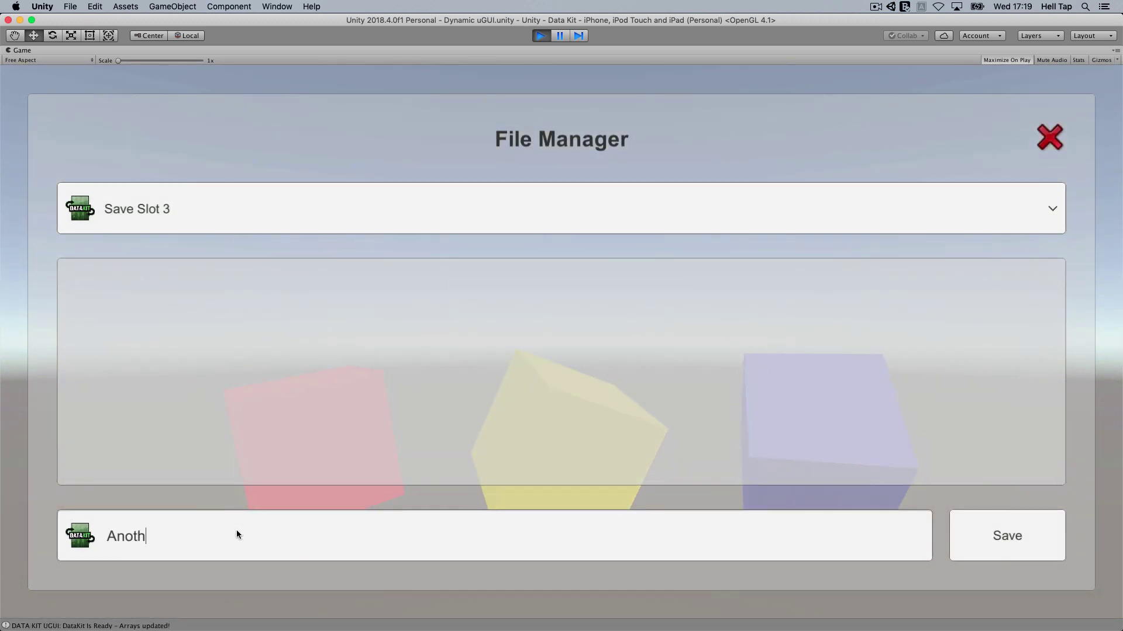
type("er Save Slot")
left_click(974, 544)
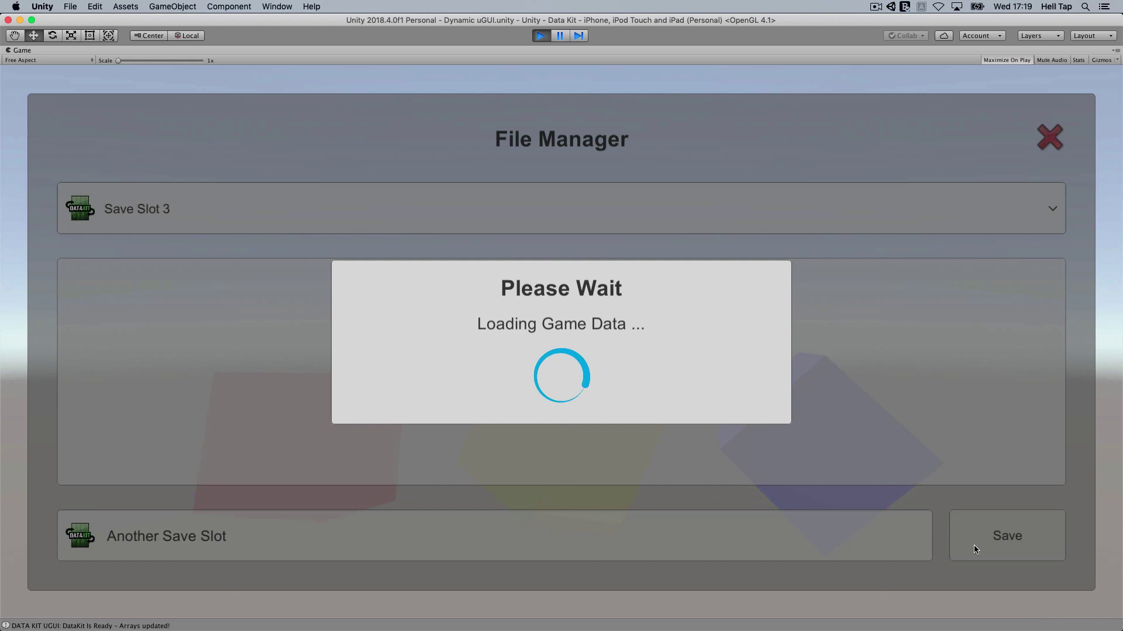
Switch through Save Slot 2 to Save Slot 1 and review its save points
left_click(258, 229)
left_click(363, 265)
left_click(444, 228)
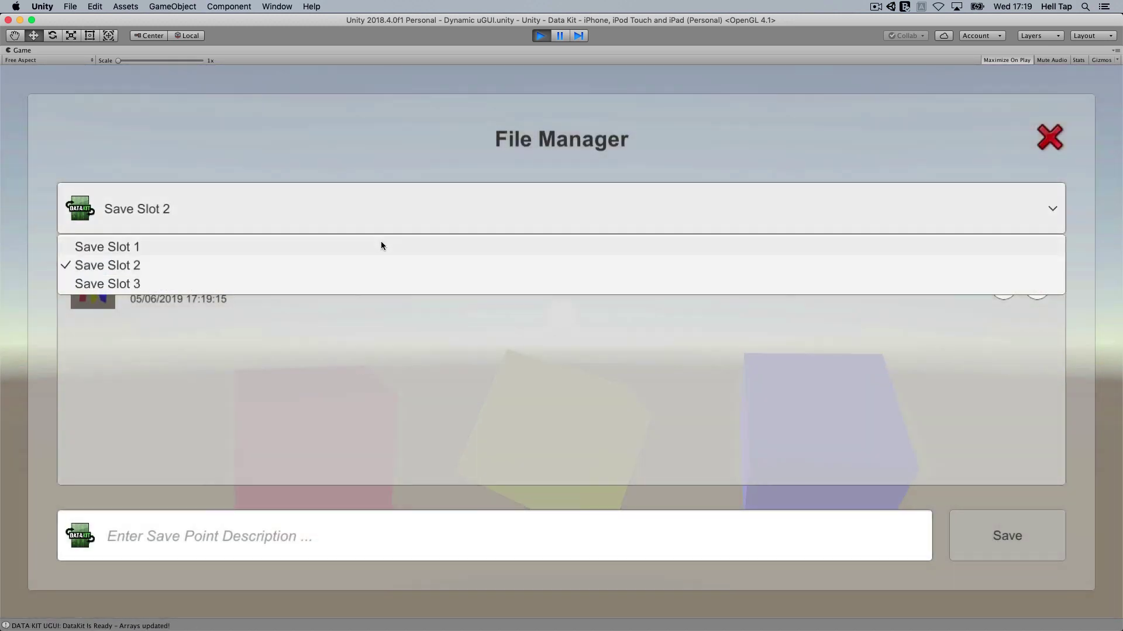
left_click(351, 247)
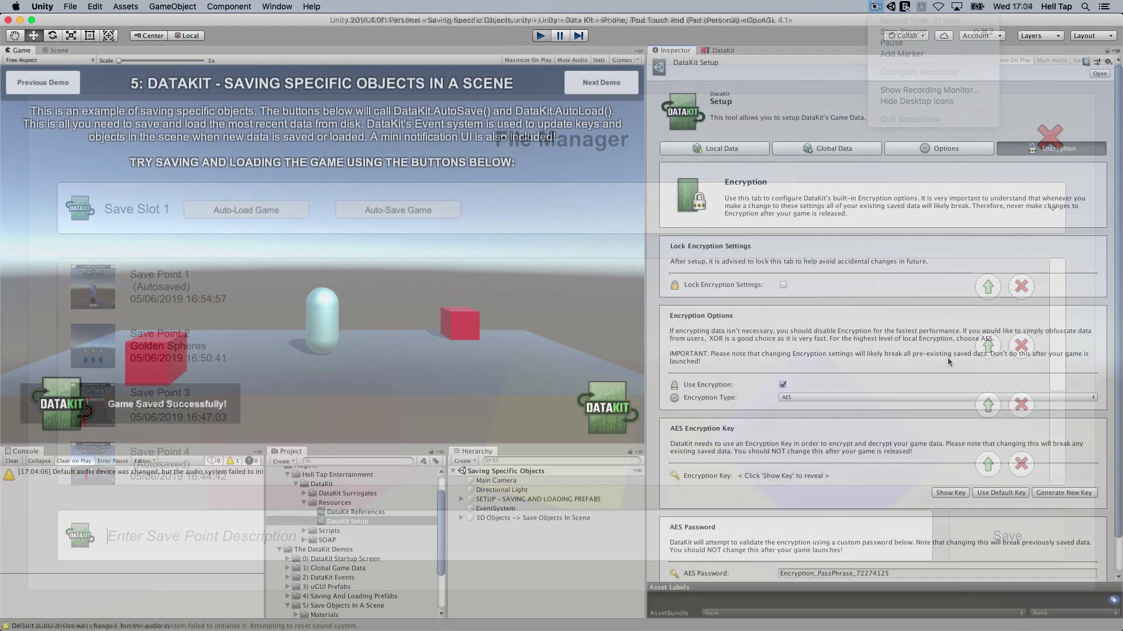
scroll(946, 369, "down", 1)
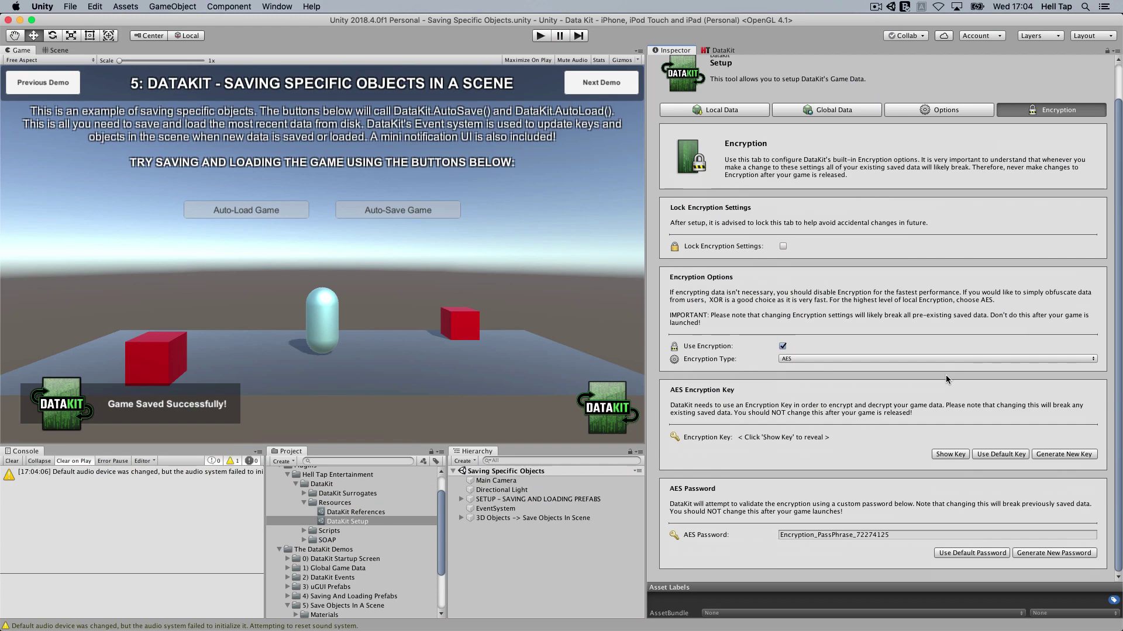
scroll(946, 375, "up", 3)
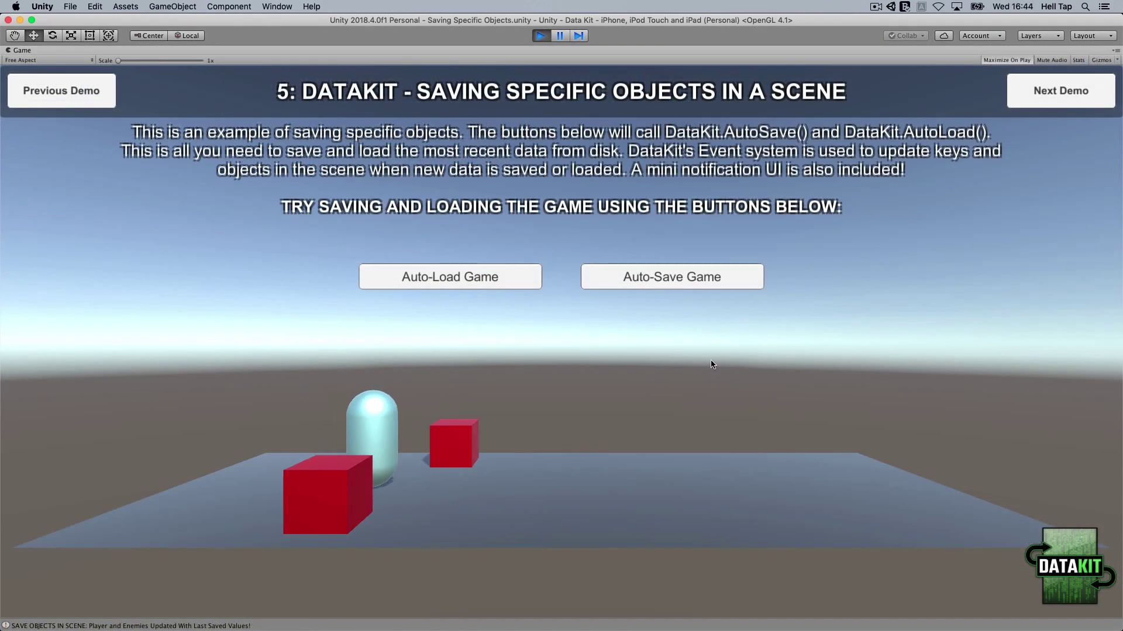
Auto-save the capsule and cubes, then auto-load them back to their saved positions repeatedly
left_click(702, 276)
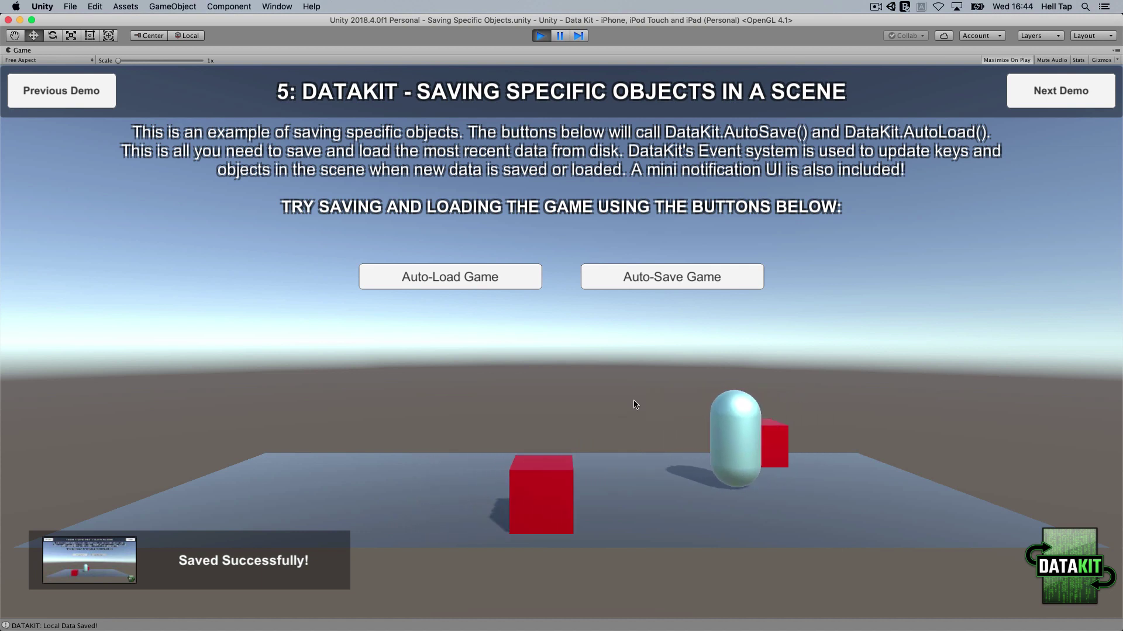
left_click(467, 279)
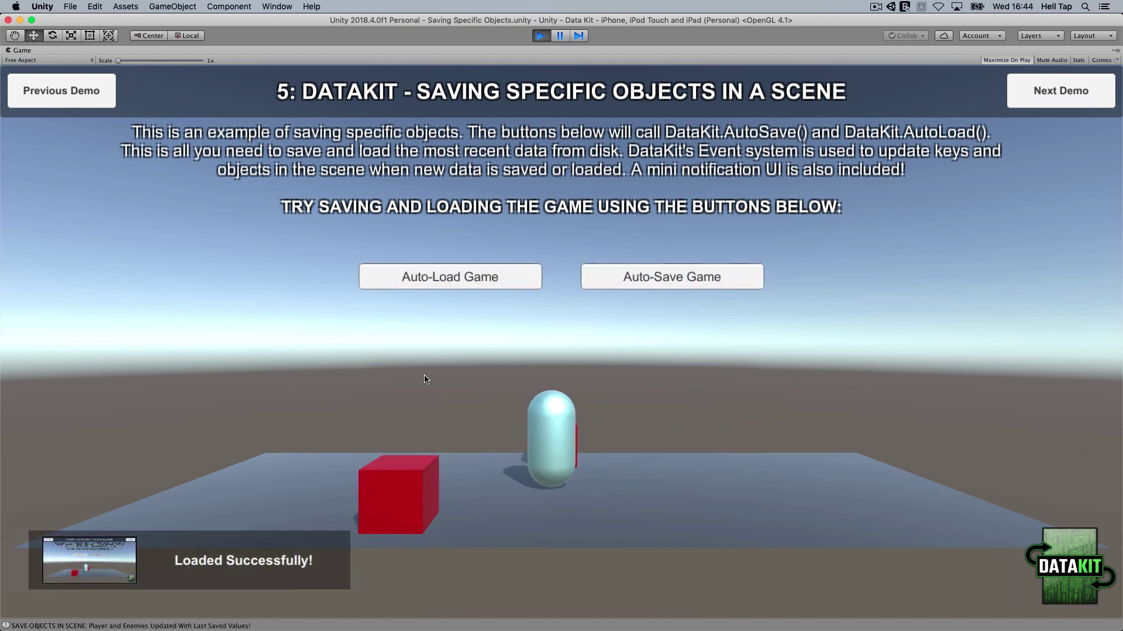
left_click(444, 280)
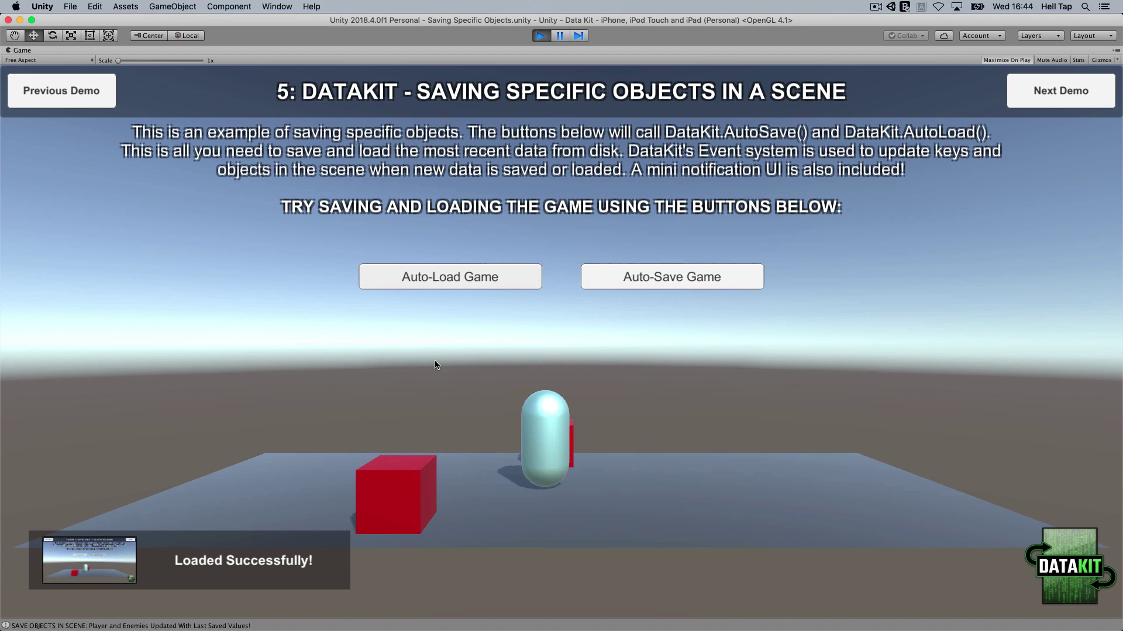
left_click(448, 279)
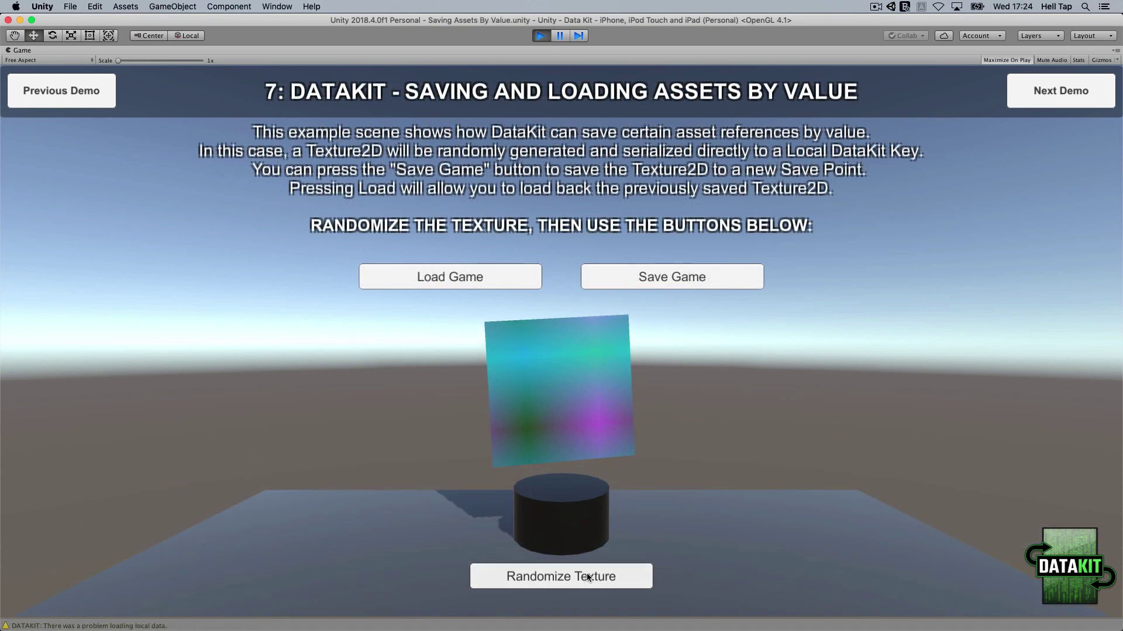
Generate several random textures on the quad and save the current one
left_click(589, 578)
left_click(650, 587)
left_click(650, 586)
left_click(646, 582)
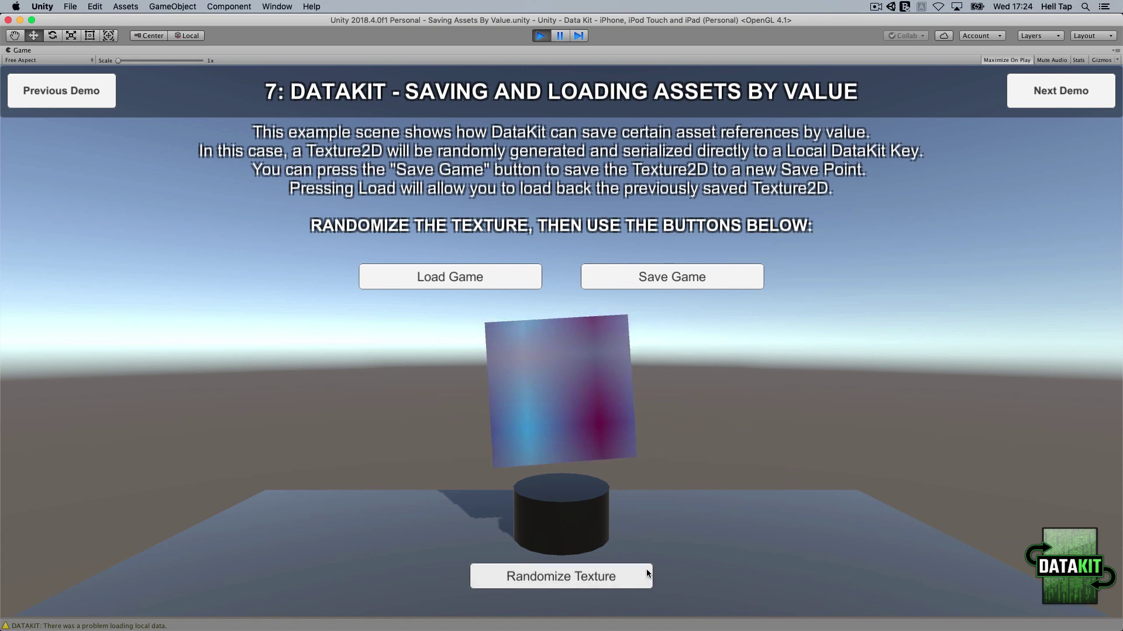
left_click(659, 277)
Randomize the quad's texture and load the saved texture back, twice
left_click(577, 578)
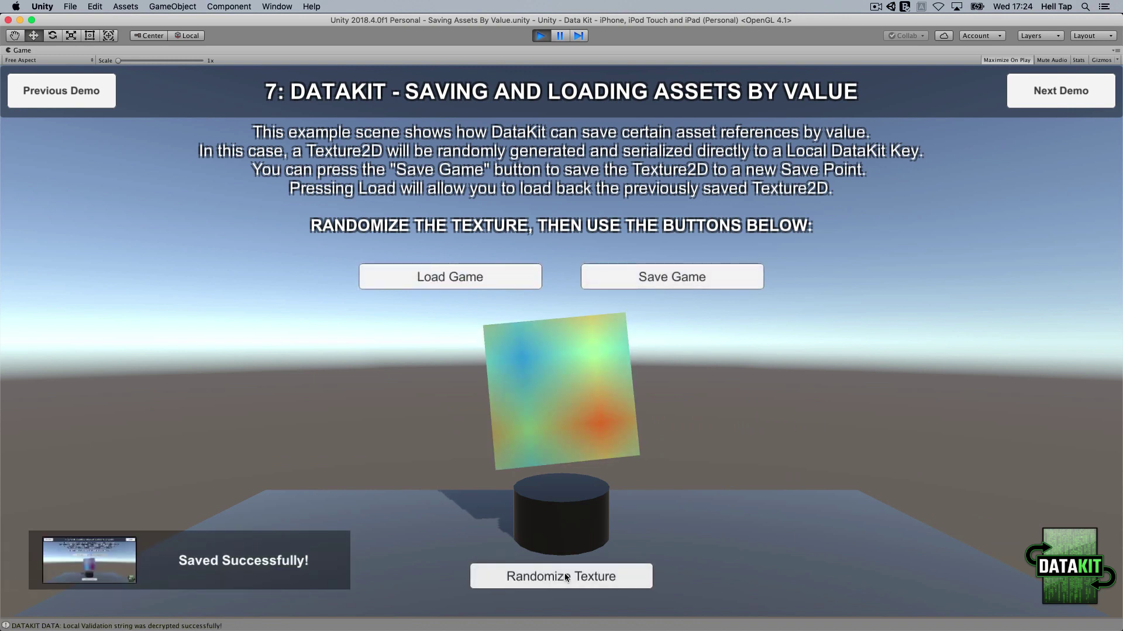
left_click(544, 576)
left_click(543, 575)
left_click(456, 277)
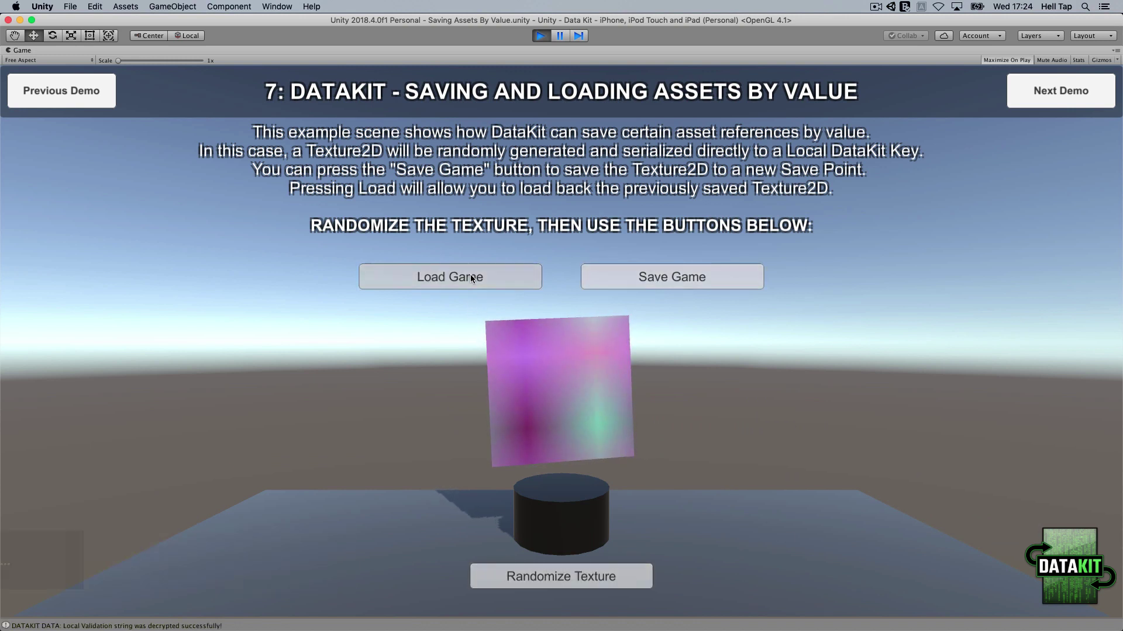
left_click(561, 576)
left_click(560, 576)
left_click(457, 278)
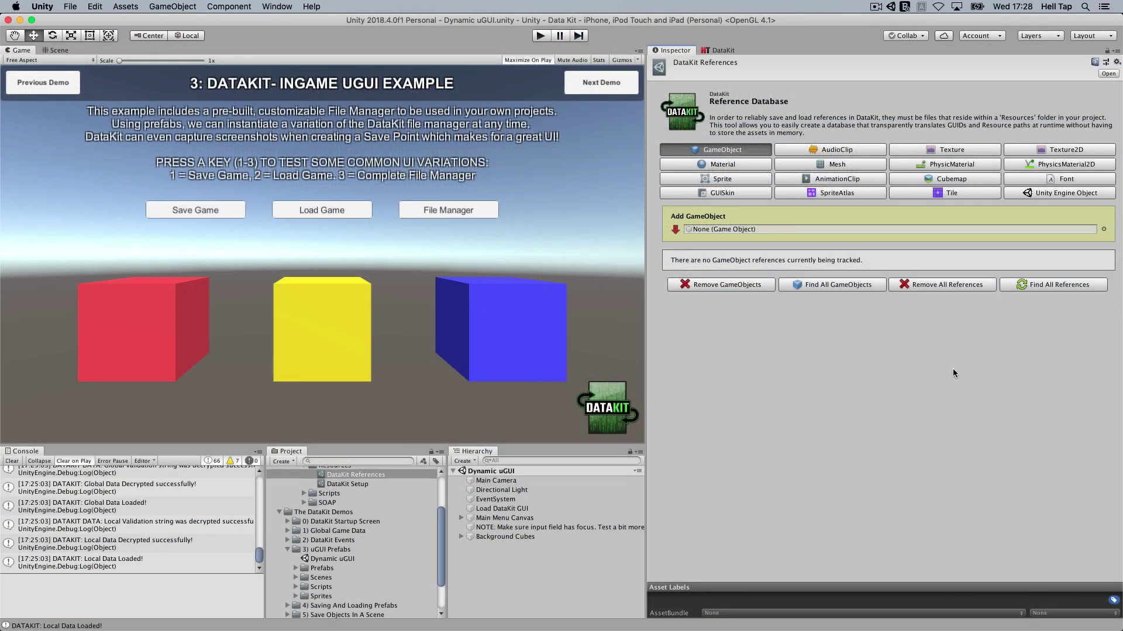
Find all references, then review the AudioClip, Texture, Mesh, Cubemap, Font and other type lists
left_click(1082, 285)
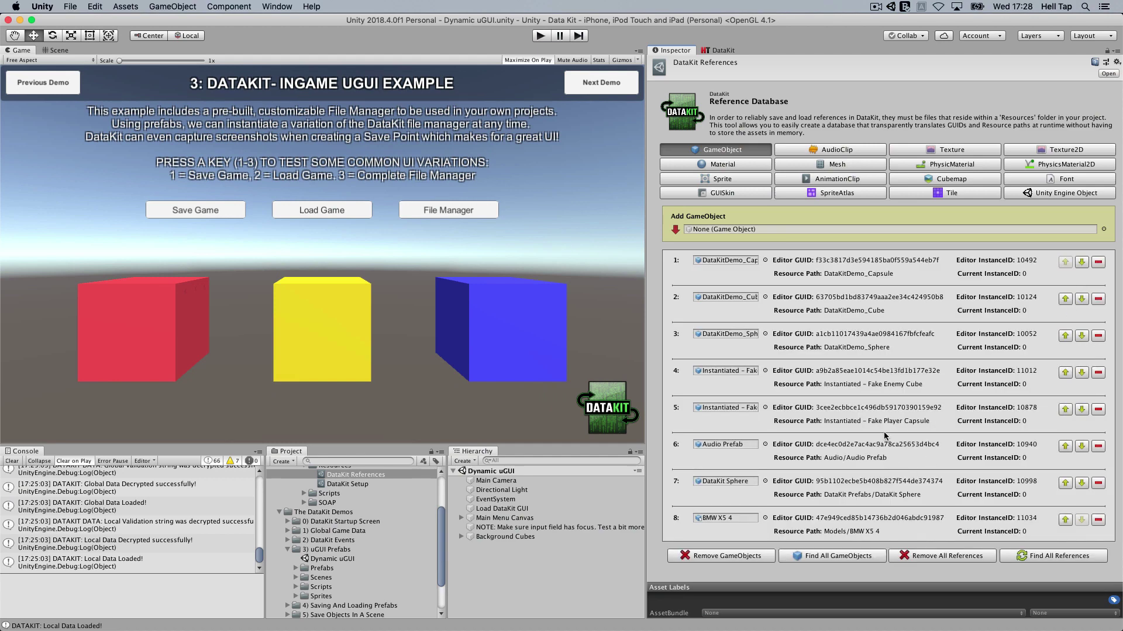
left_click(814, 151)
left_click(948, 151)
left_click(1058, 150)
left_click(1059, 165)
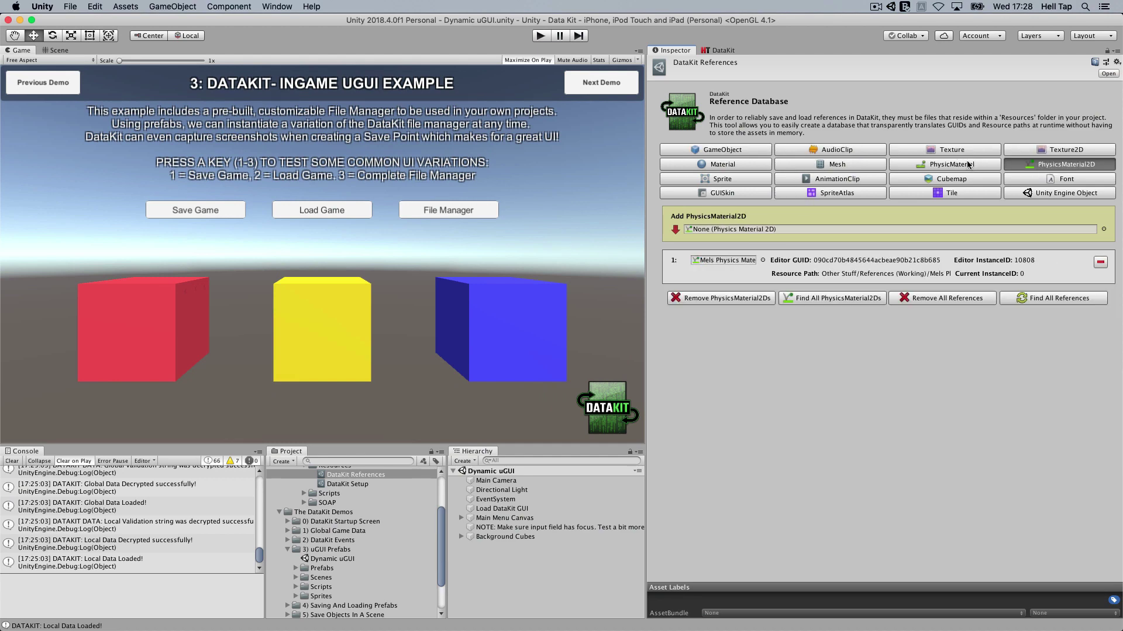
left_click(967, 165)
left_click(836, 165)
left_click(837, 179)
left_click(951, 179)
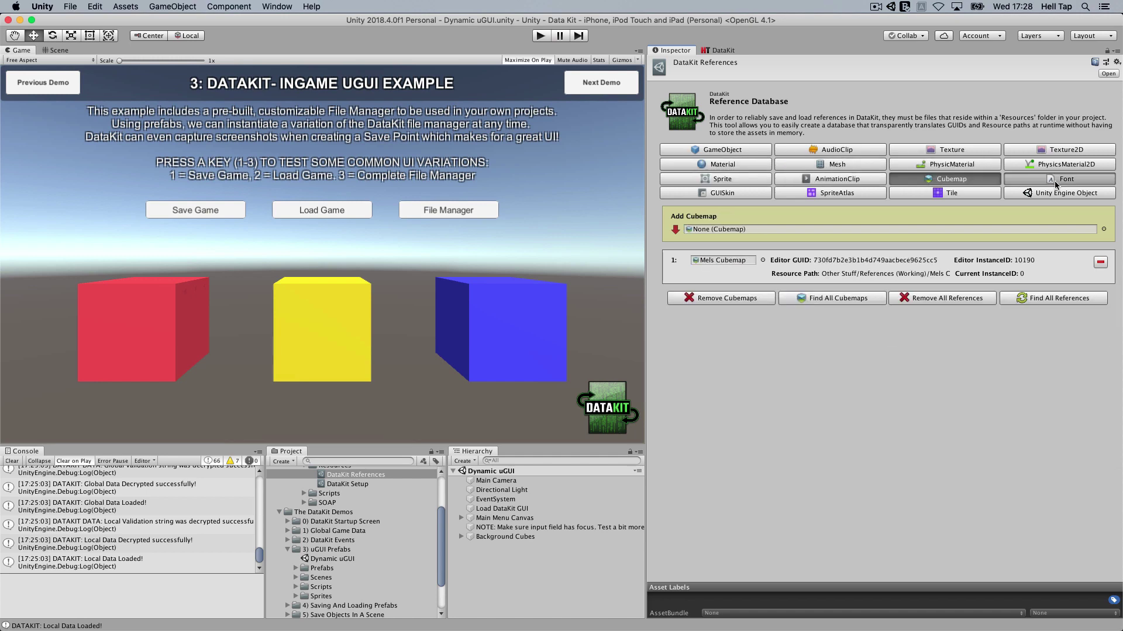
left_click(1056, 183)
left_click(1013, 195)
Review the SpriteAtlas, GUISkin and GameObject reference lists
scroll(885, 298, "down", 15)
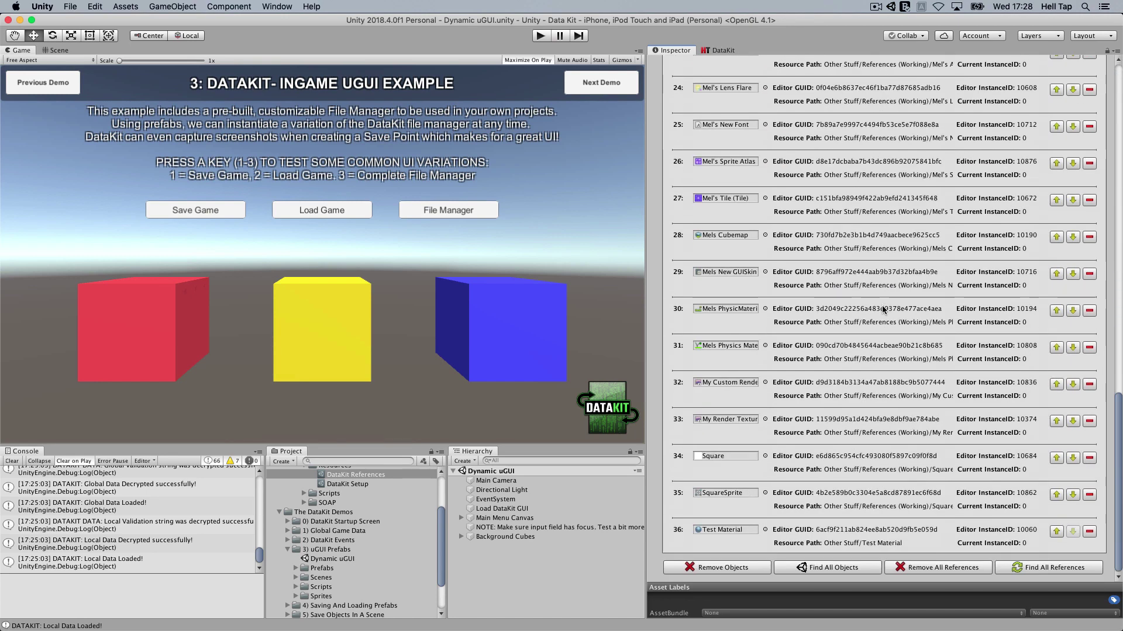
scroll(883, 311, "up", 15)
left_click(950, 194)
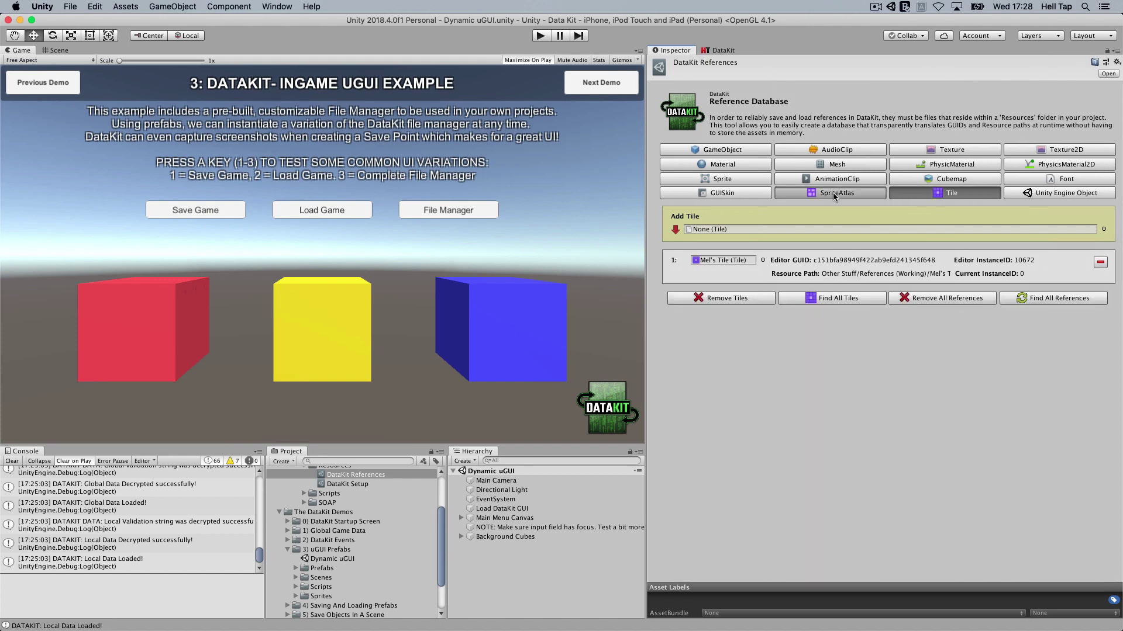
left_click(833, 193)
left_click(721, 193)
left_click(721, 150)
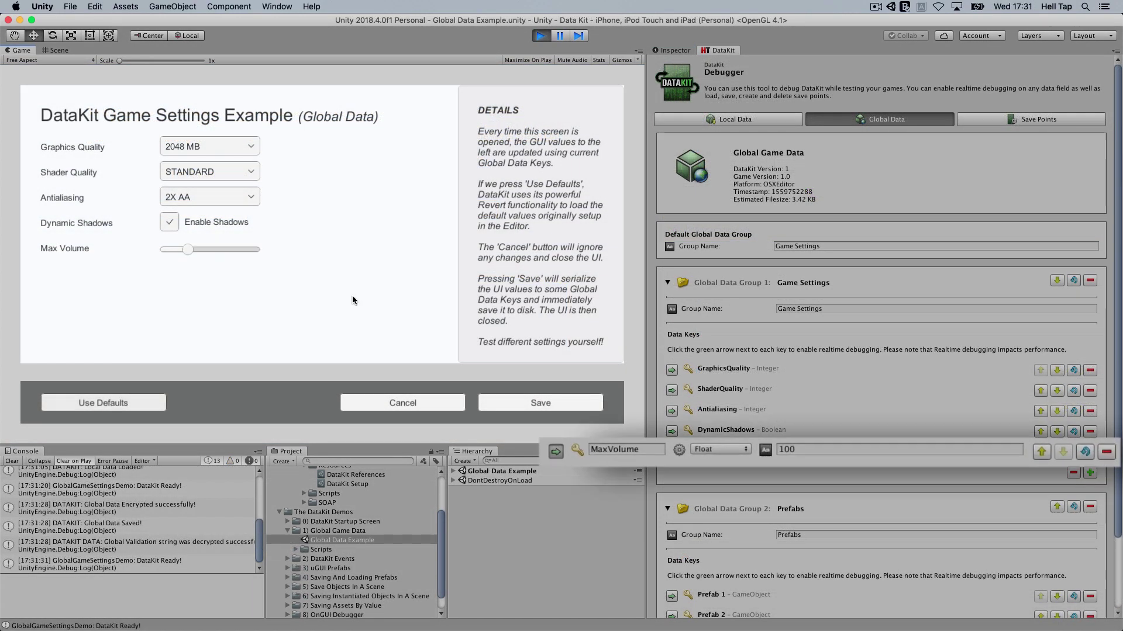
Save the game settings to global data and show four keys' live debugger values, MaxVolume 50
left_click(540, 404)
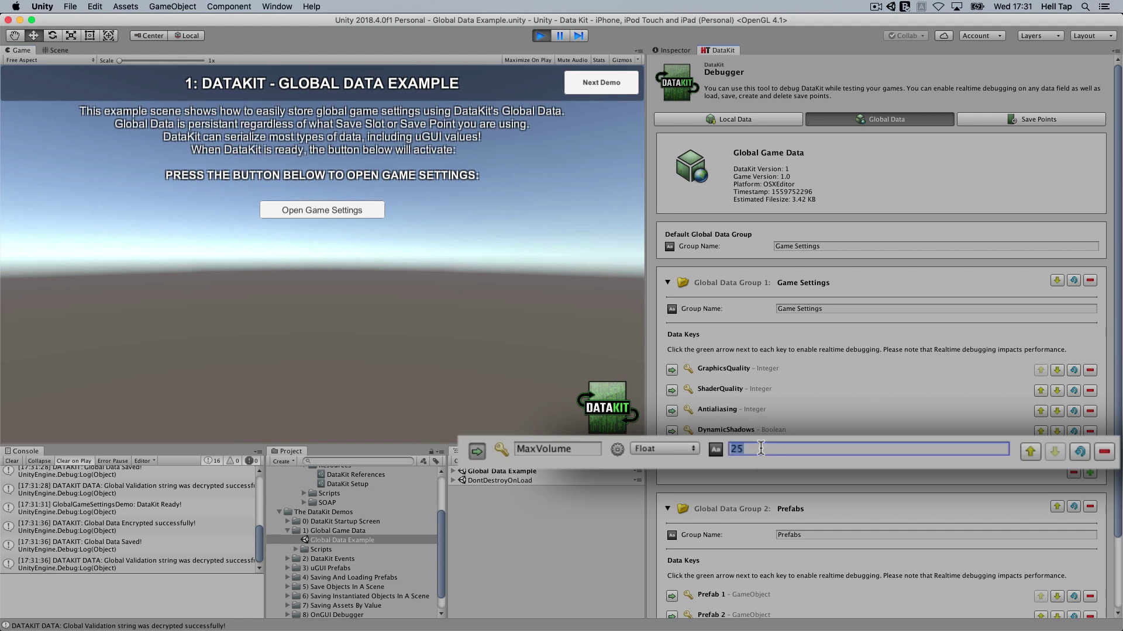
left_click(312, 208)
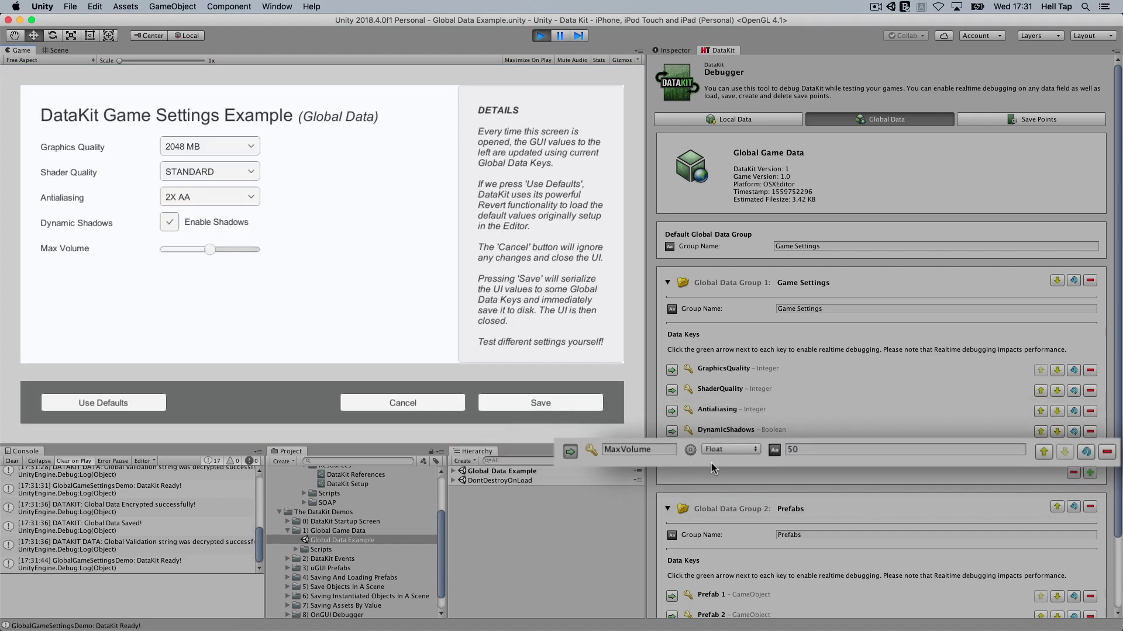
left_click(671, 431)
left_click(671, 410)
left_click(671, 390)
left_click(671, 370)
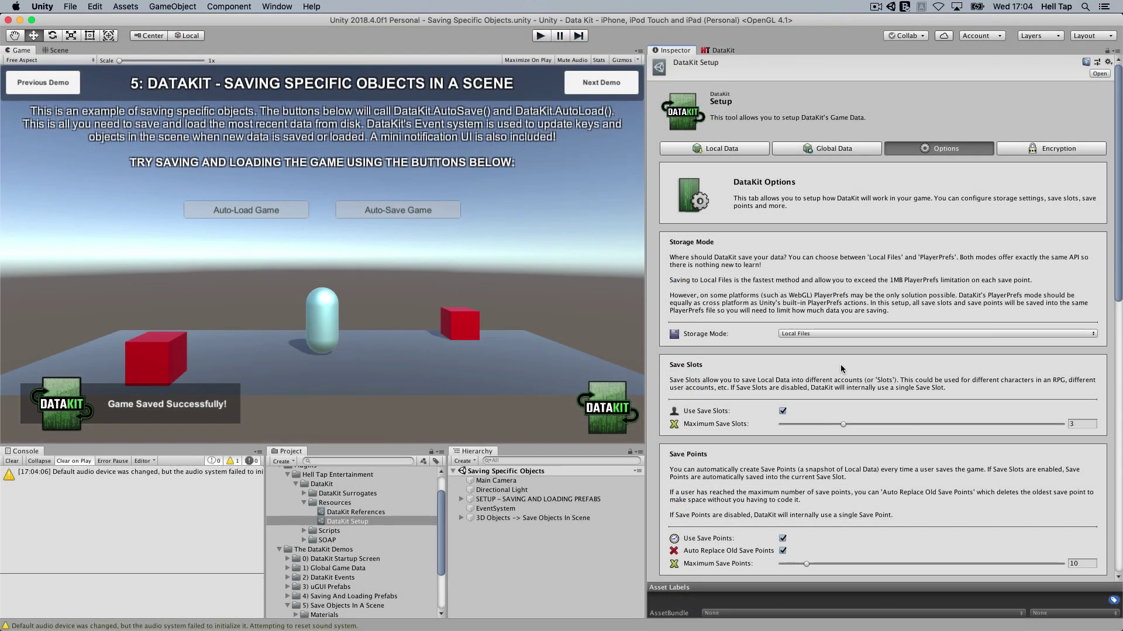
Scroll the Options tab from storage mode and save slots down to the Debug Options
scroll(841, 368, "down", 10)
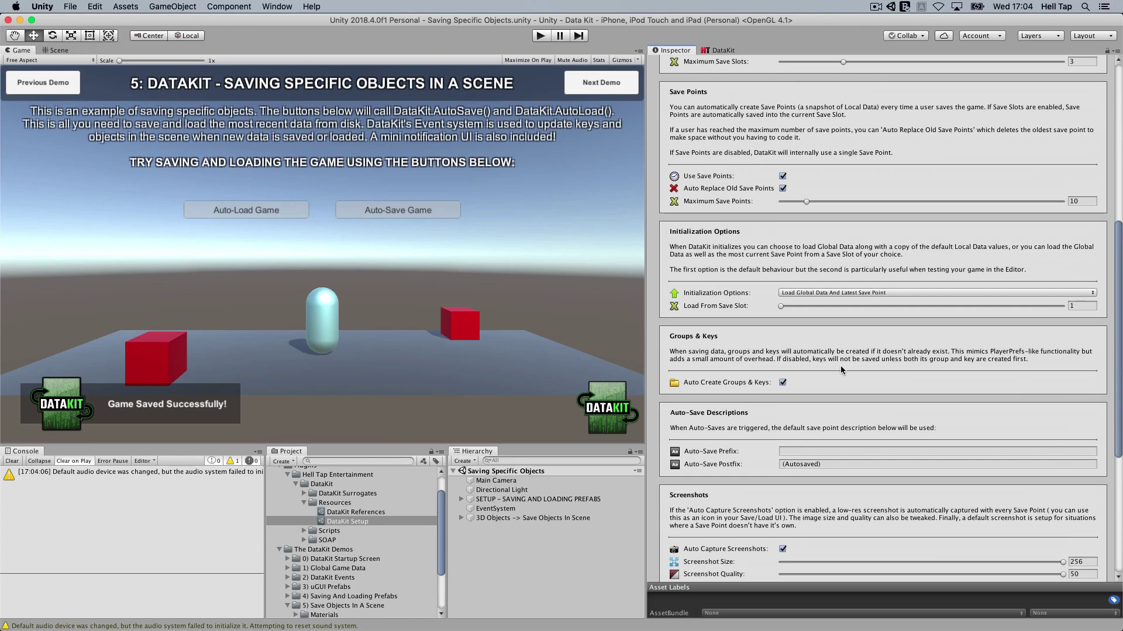
scroll(841, 370, "down", 10)
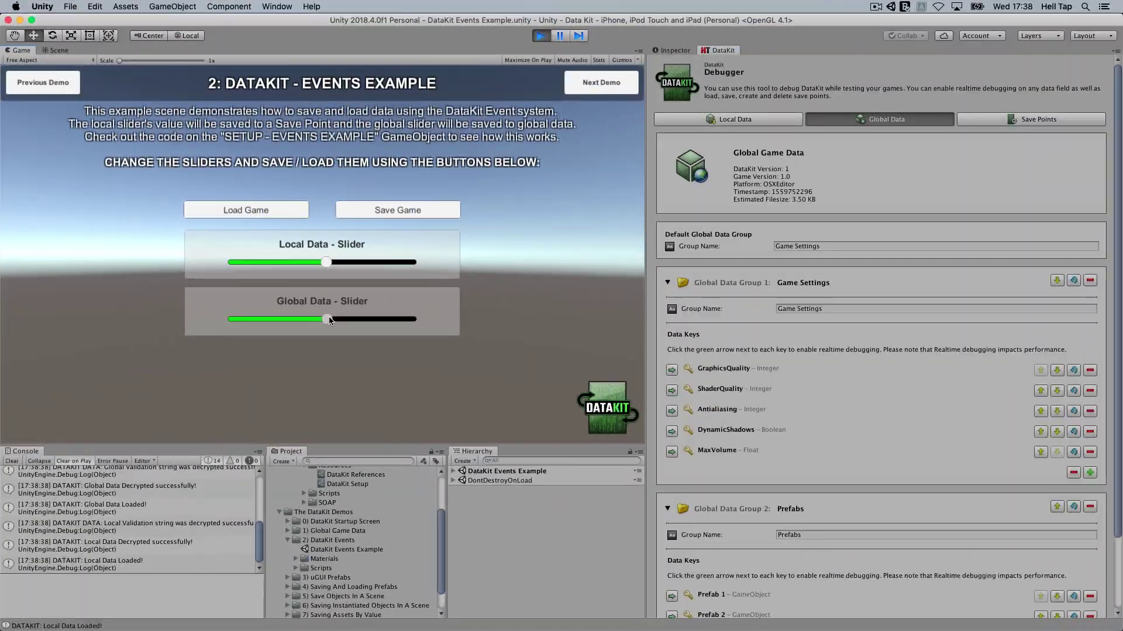
Save the slider values, zero both local and global sliders, reload the saved values, and stop the demo
left_click(414, 211)
left_click_drag(325, 261, 233, 264)
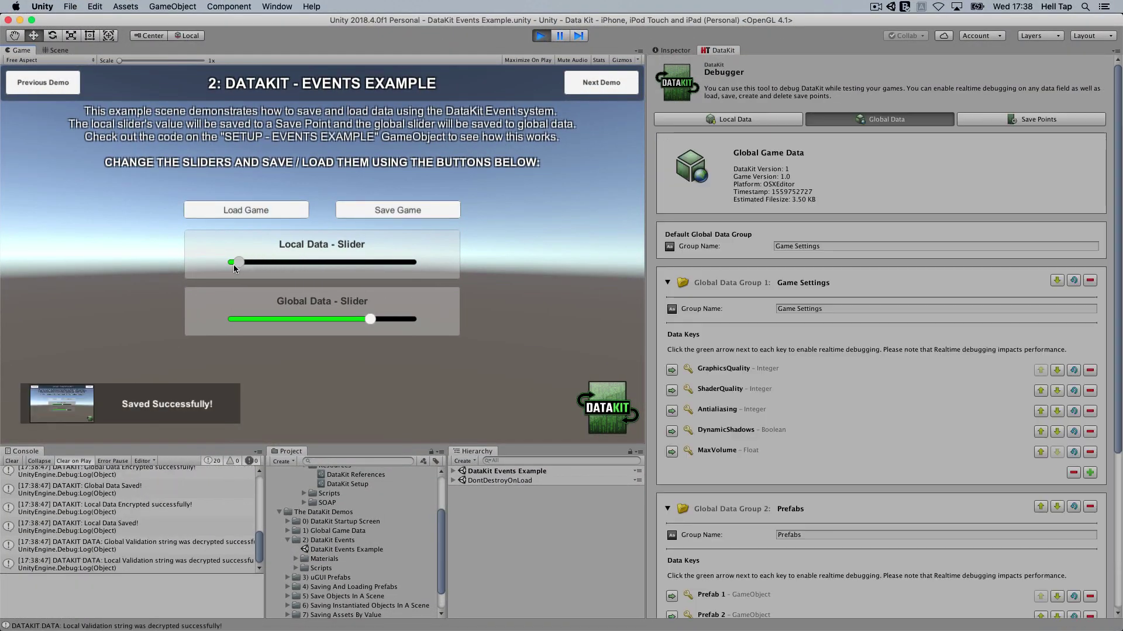
left_click_drag(372, 321, 225, 321)
left_click(235, 209)
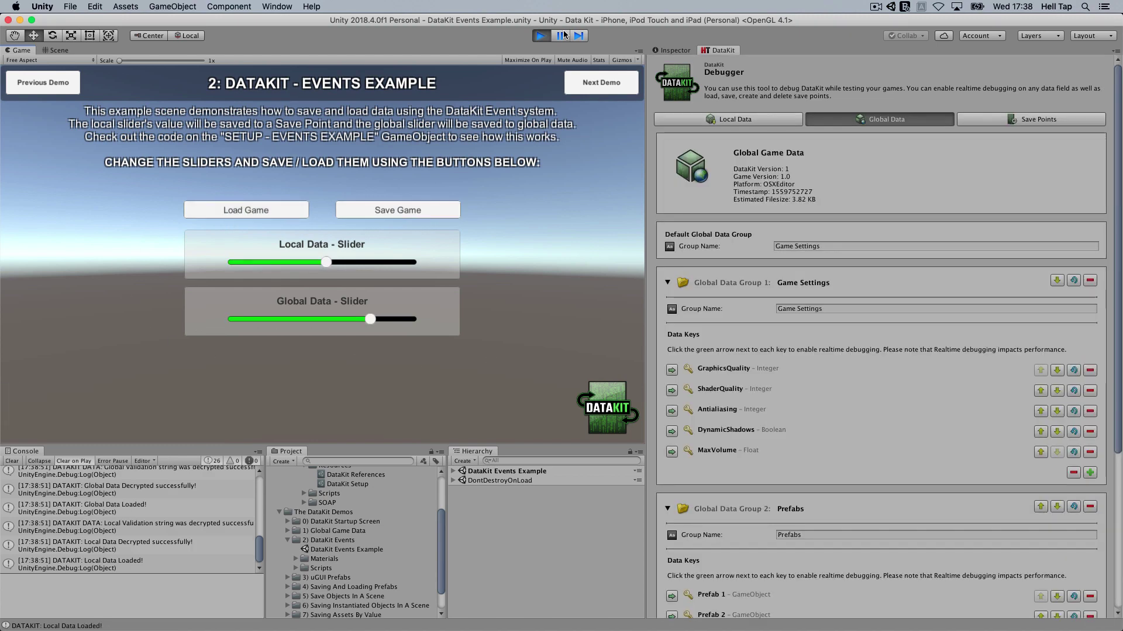
left_click(540, 35)
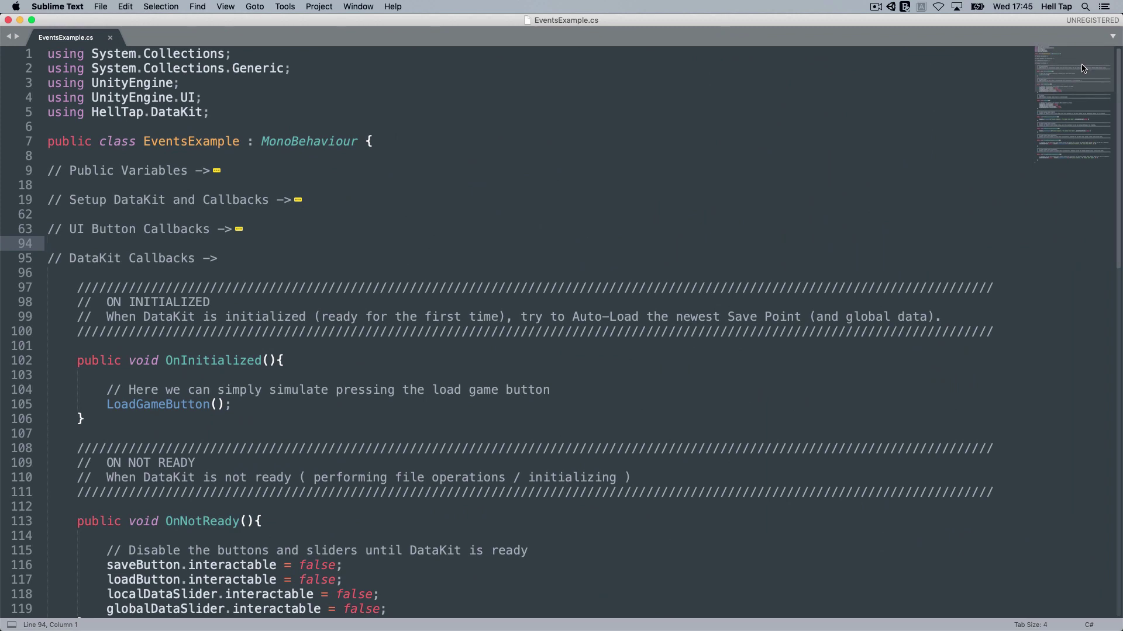
Scroll EventsExample.cs down through its DataKit callbacks to the global-data load handler
left_click_drag(1082, 69, 1085, 141)
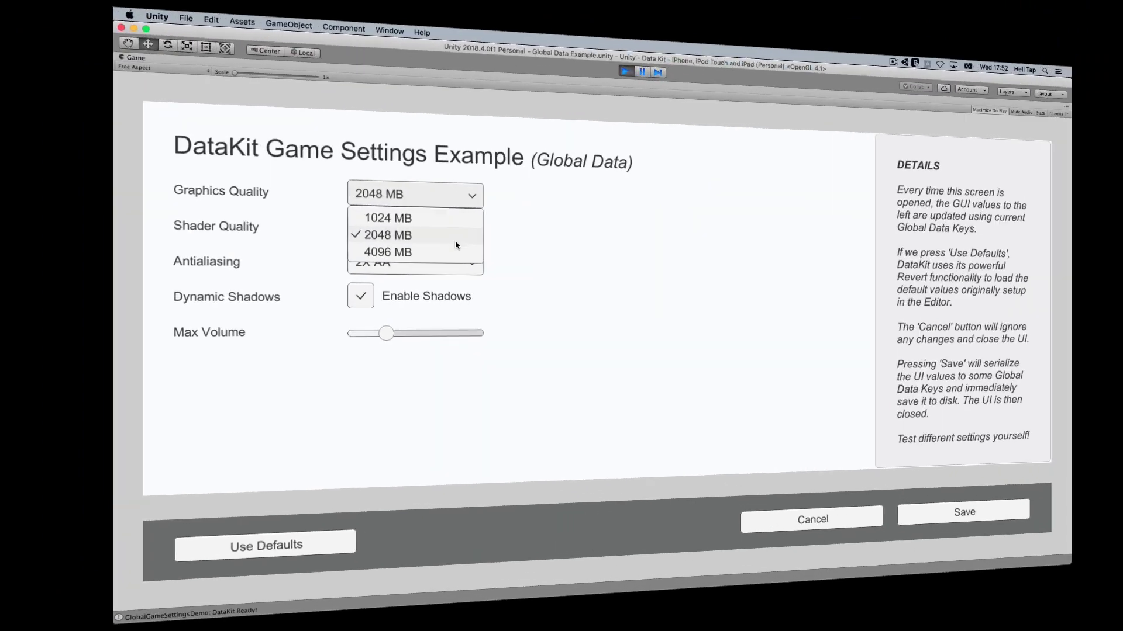
Save graphics quality 4096 MB, shader HIGH and 8X AA, then reset and save the default settings
left_click(328, 245)
left_click(305, 220)
left_click(327, 283)
left_click(335, 261)
left_click(327, 335)
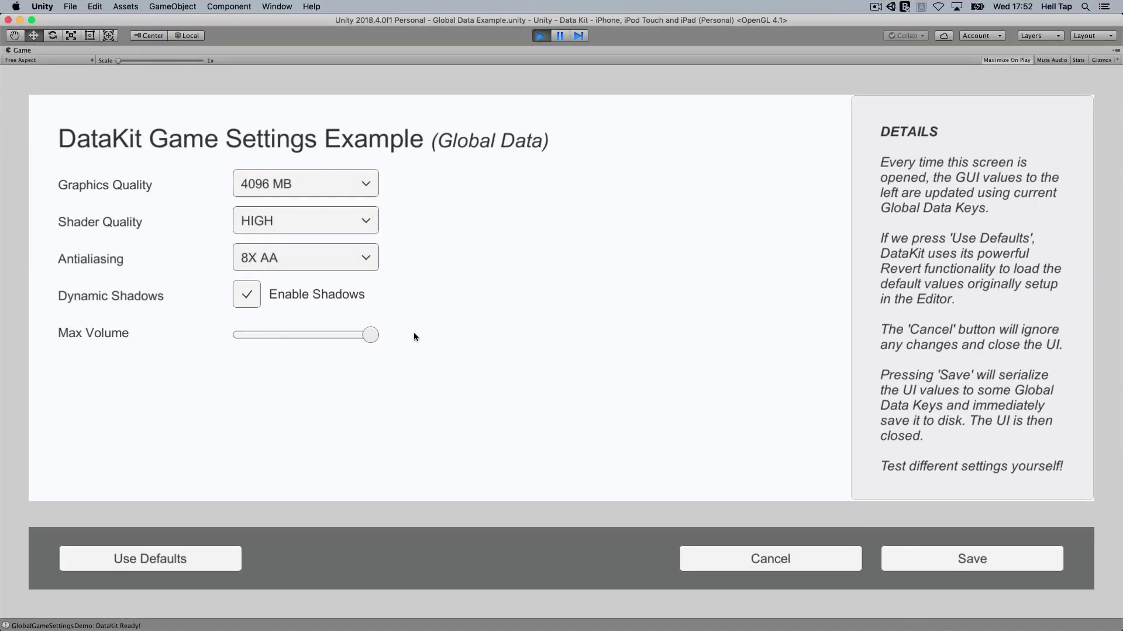
left_click(964, 565)
left_click(561, 275)
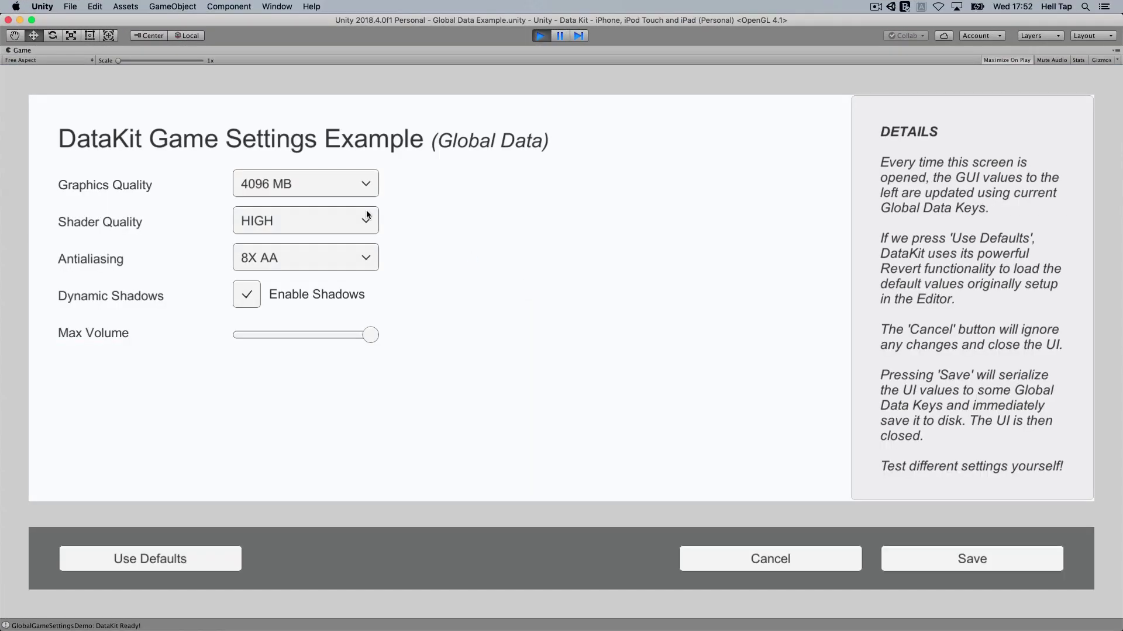
left_click(183, 556)
left_click(963, 559)
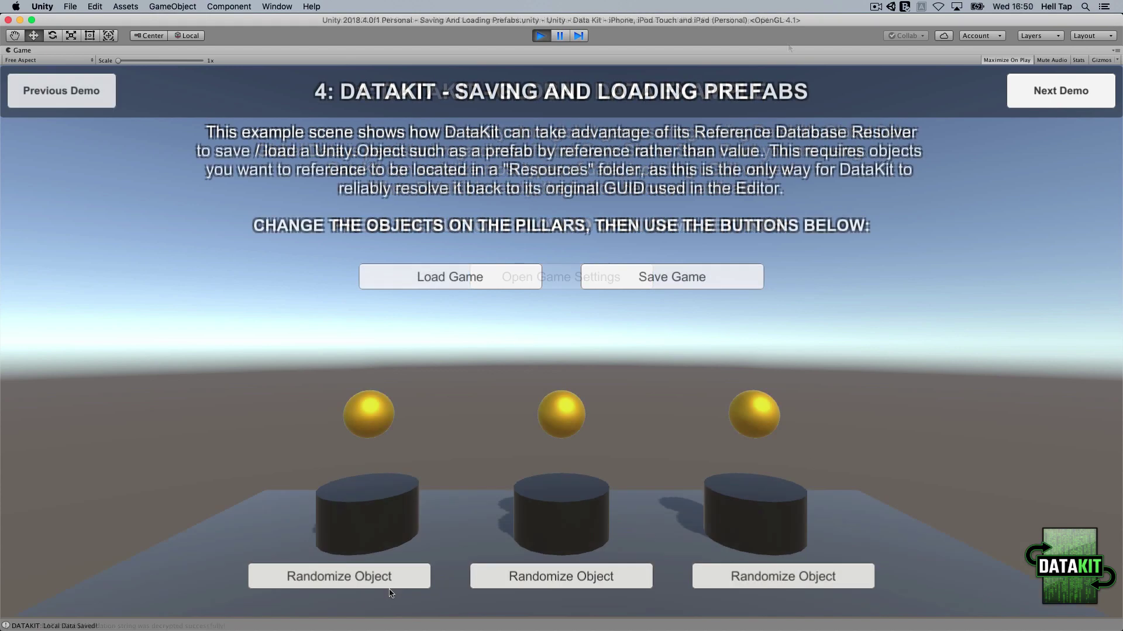
Randomize the objects on all three pillars and the characters, reloading the last saved characters once
left_click(398, 579)
left_click(526, 578)
left_click(725, 577)
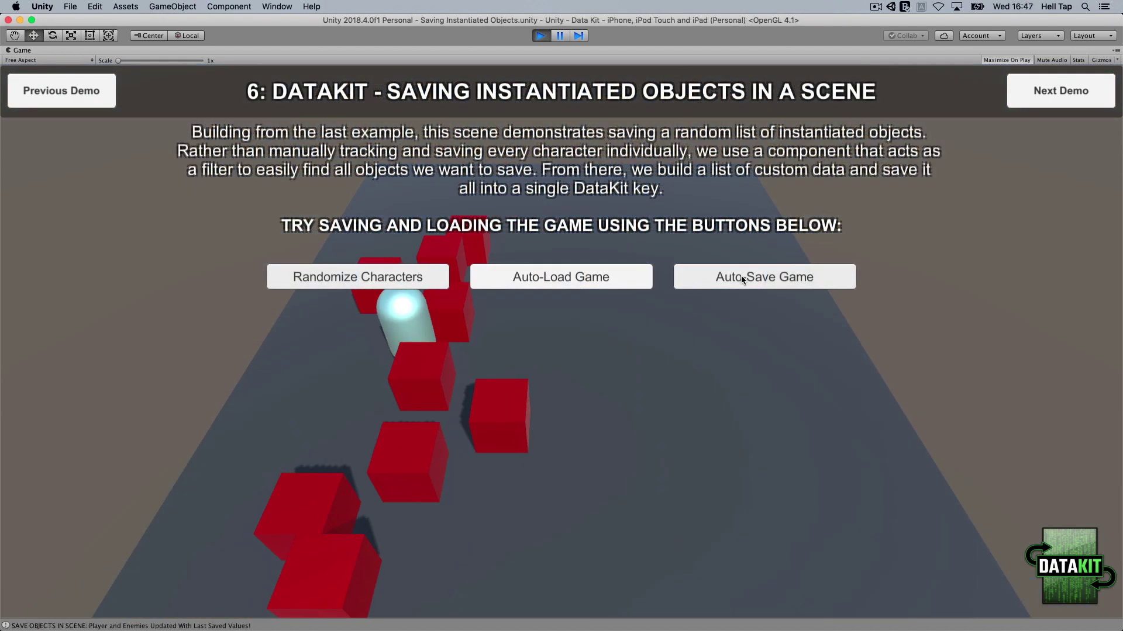
left_click(358, 277)
left_click(358, 277)
left_click(561, 277)
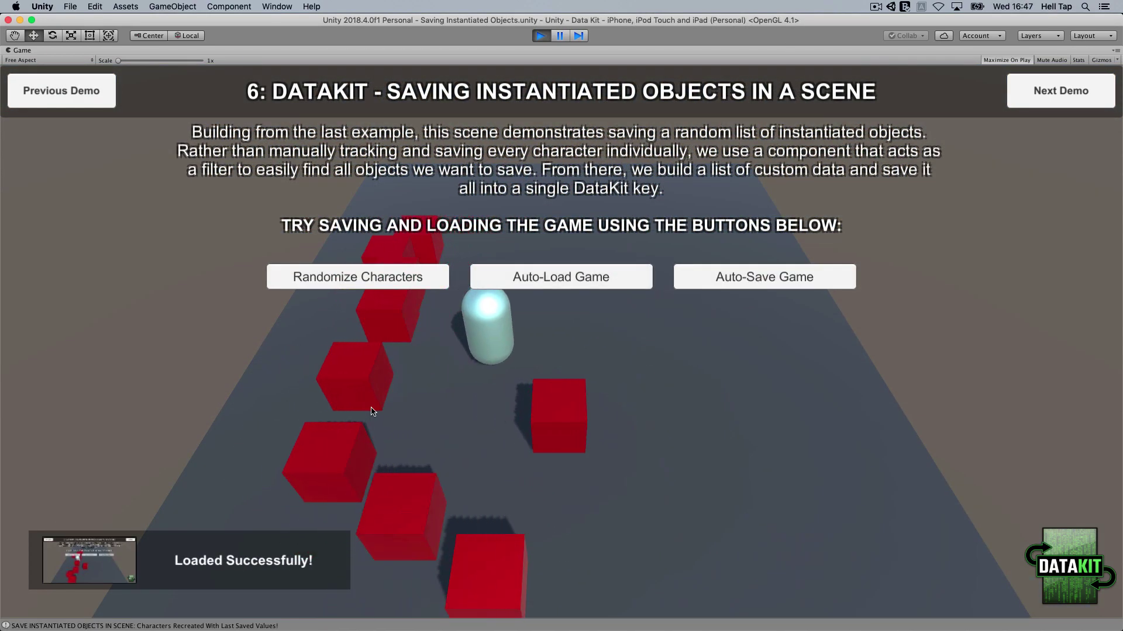
left_click(358, 277)
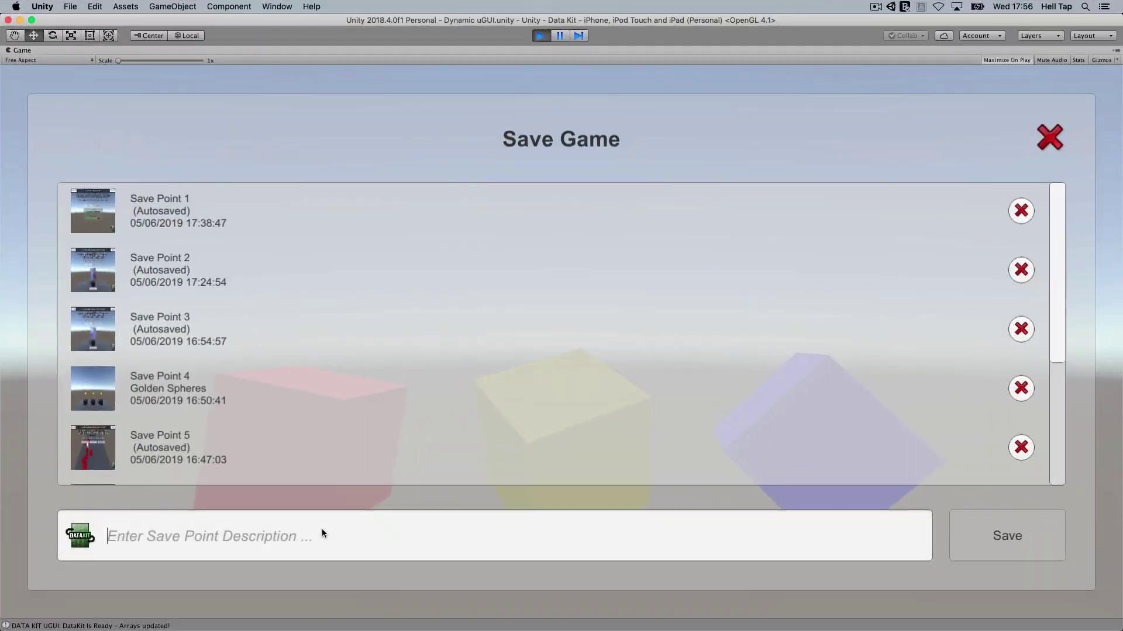
Create a save point named 'My Save Game' and load it back from the save point list
type("My Save Game")
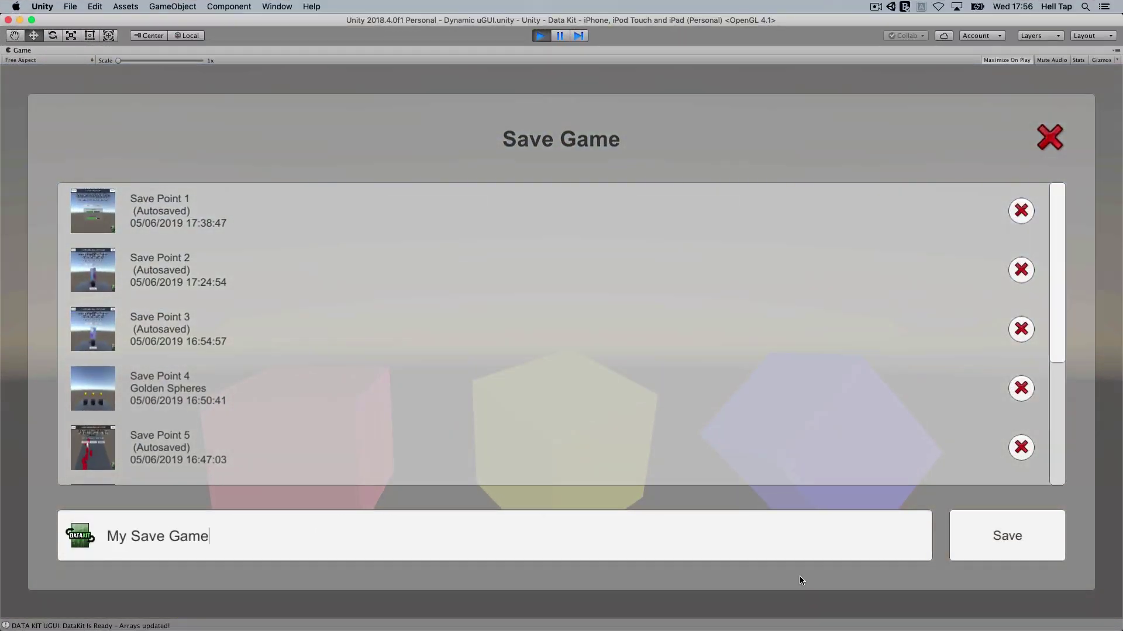
left_click(1007, 536)
left_click(570, 276)
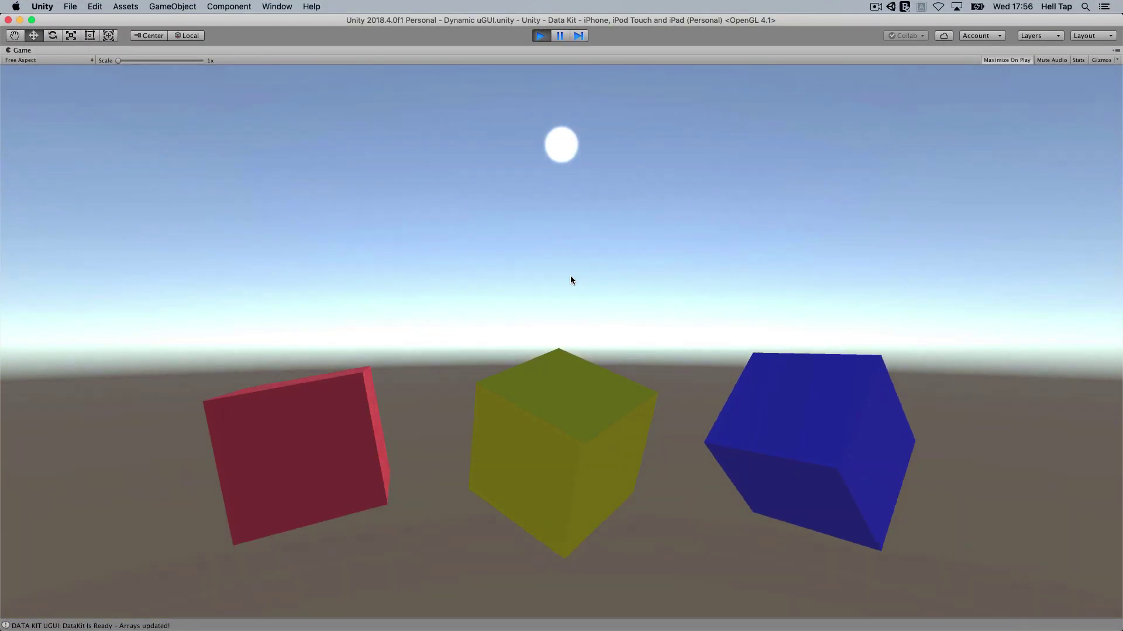
left_click(1021, 210)
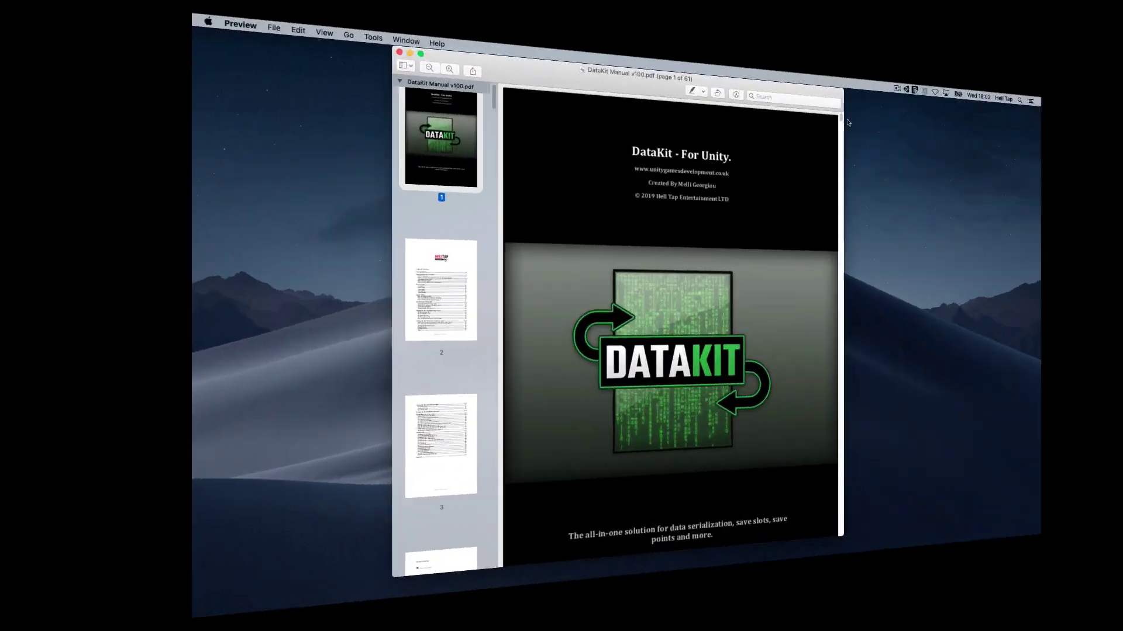
Scroll the DataKit manual down from its cover page to the table of contents
scroll(788, 55, "down", 5)
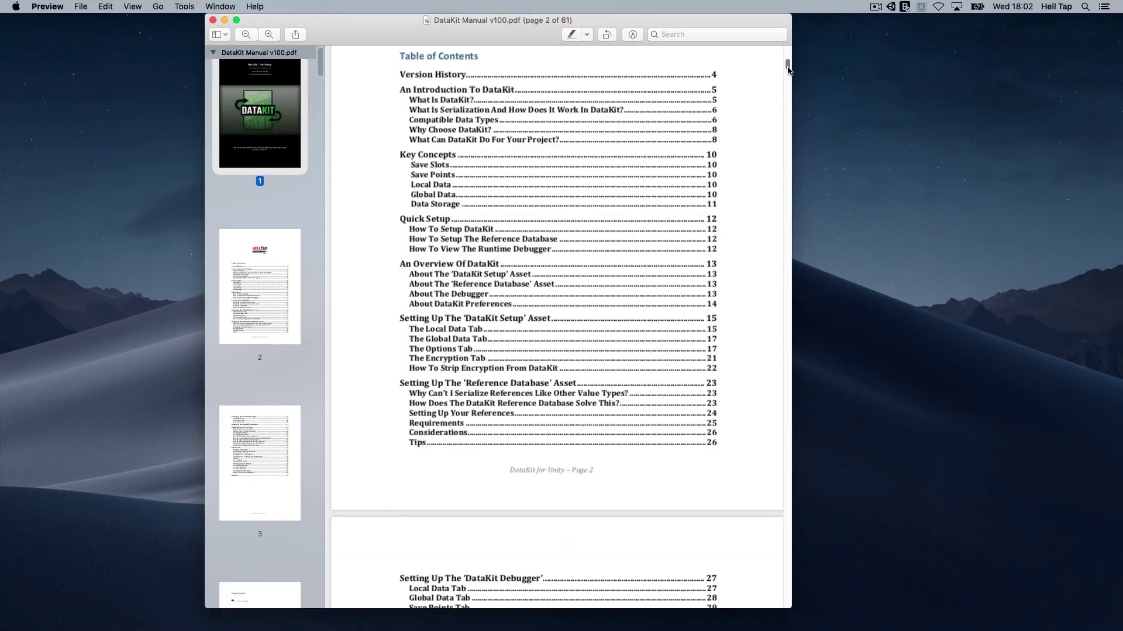